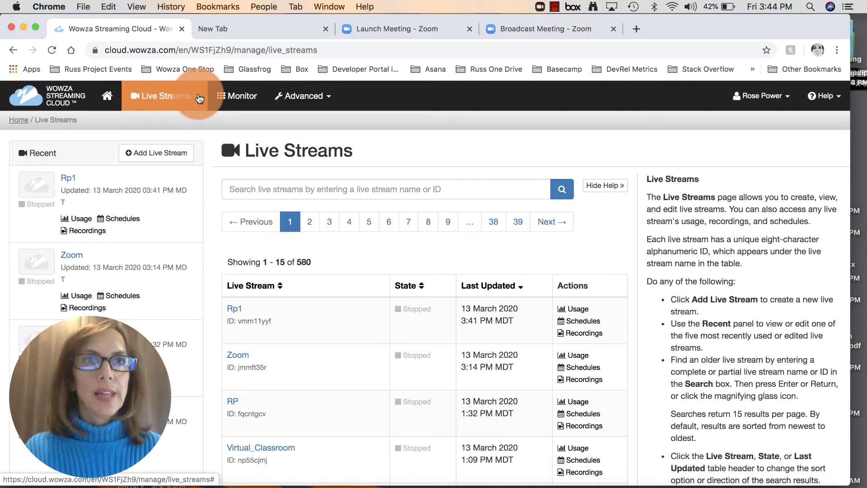
- Add a live stream named Remote_Learning 1 and scroll to the US West (California) location tile
left_click(199, 99)
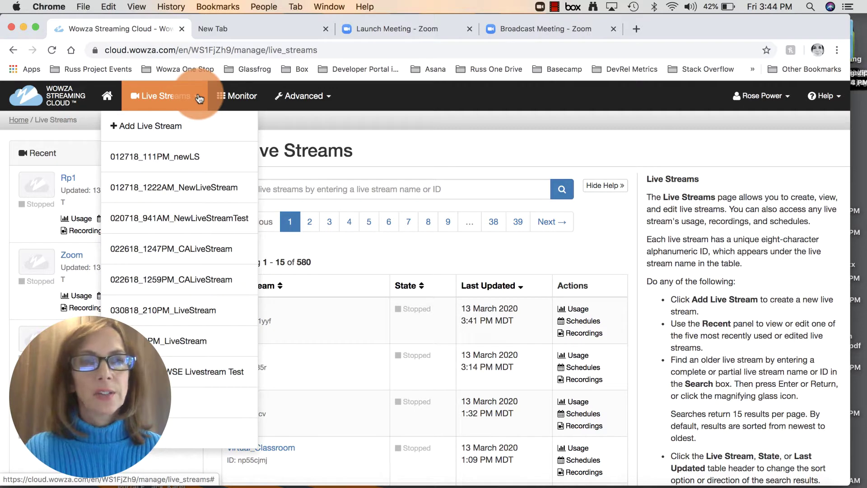
left_click(132, 131)
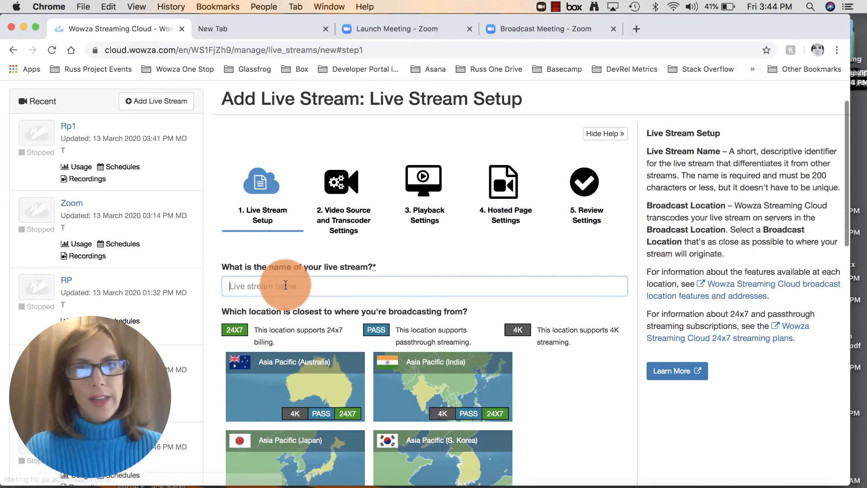
left_click(285, 285)
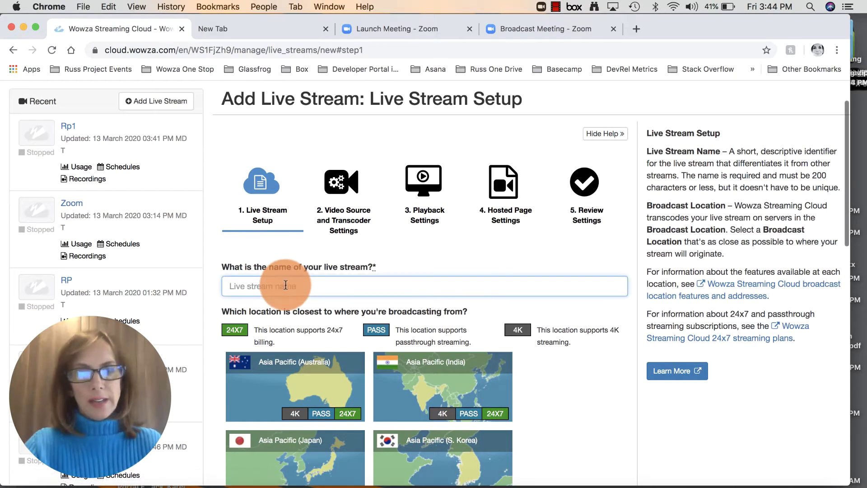
type("Remote")
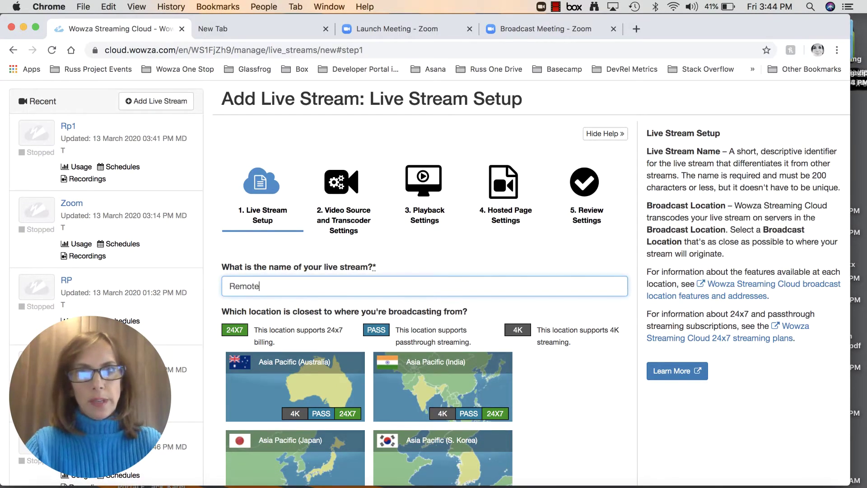
type(" Le")
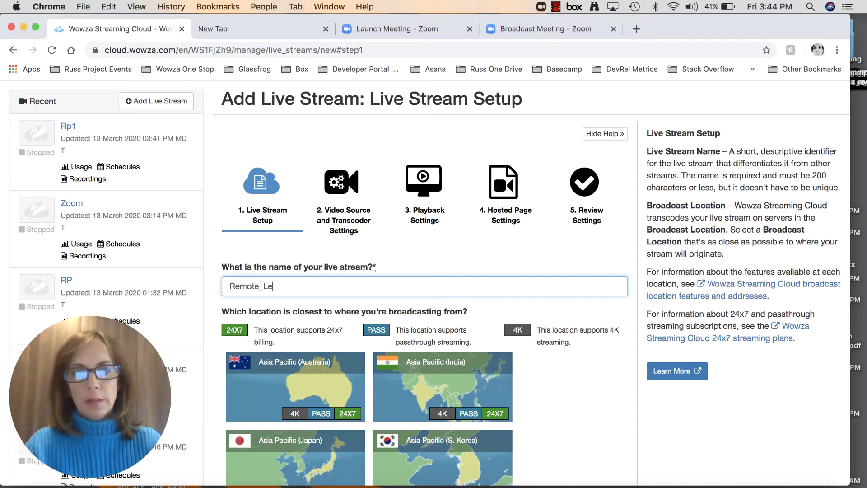
type("arning 1")
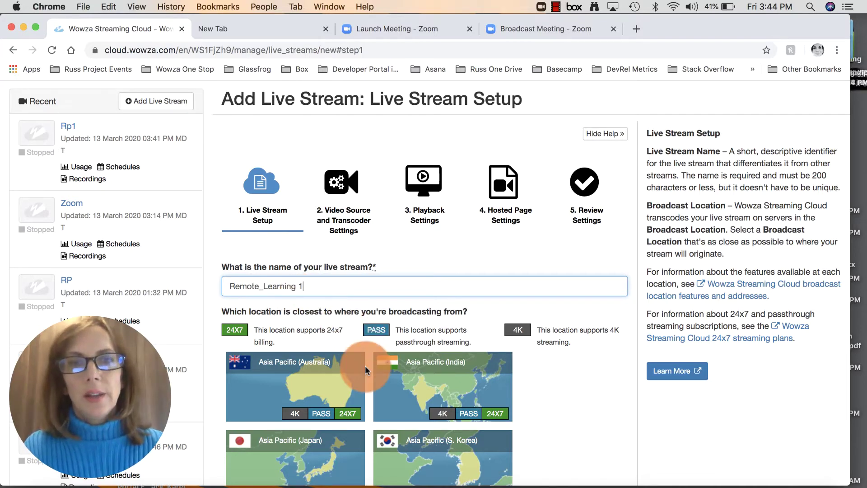
scroll(366, 365, "down", 5)
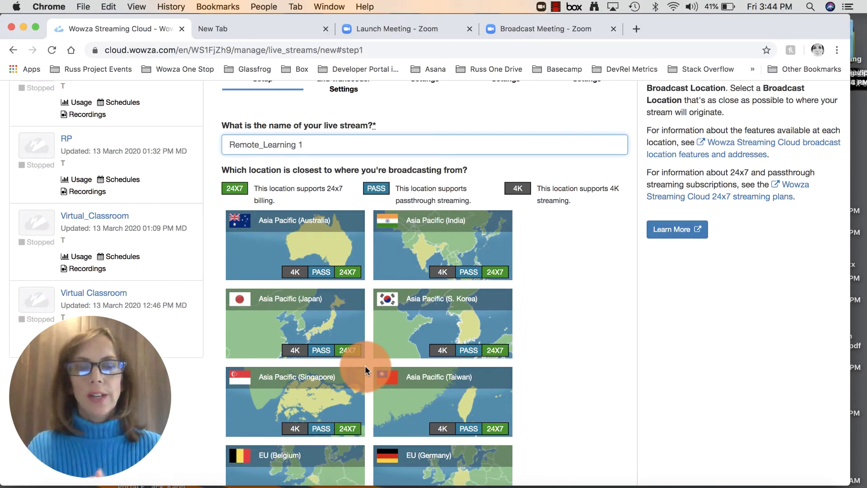
scroll(364, 350, "down", 9)
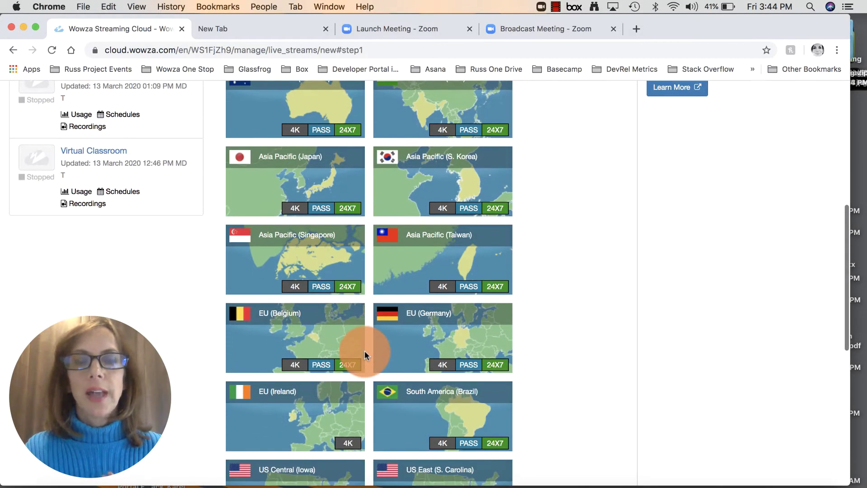
scroll(364, 351, "down", 3)
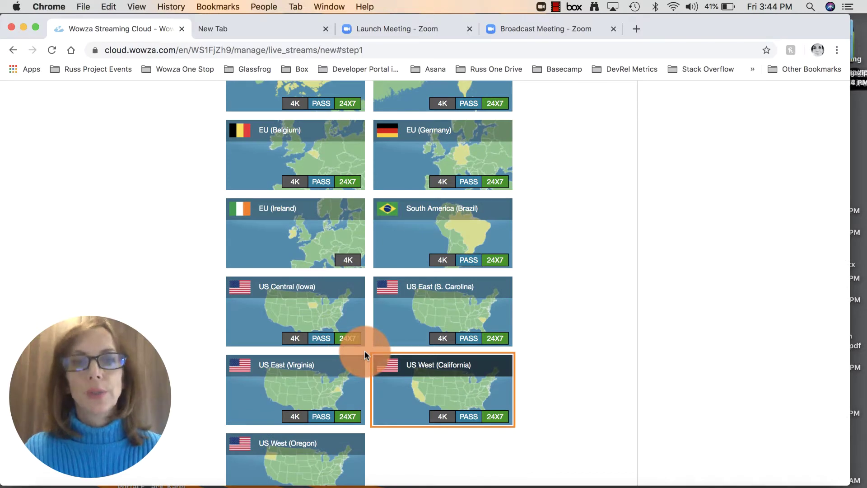
scroll(365, 351, "down", 2)
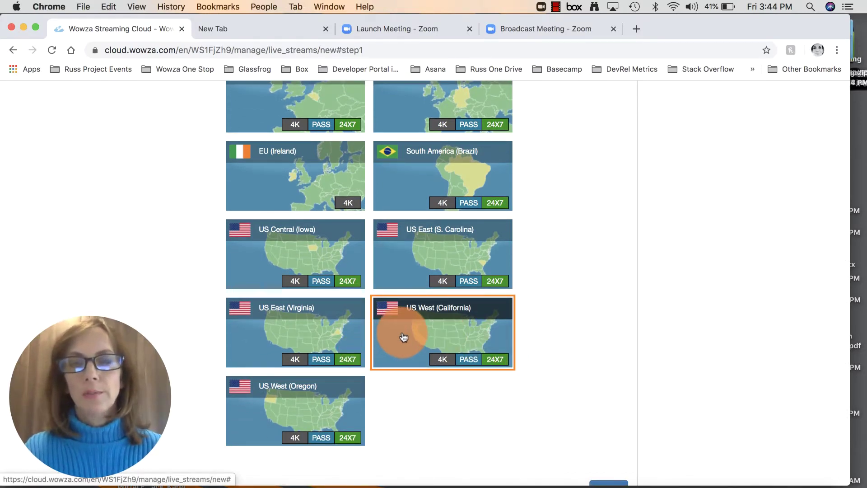
scroll(402, 334, "down", 1)
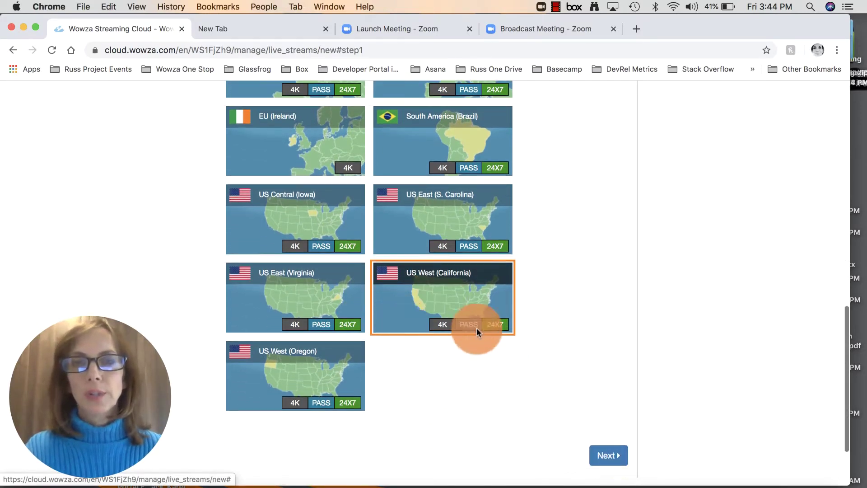
- Choose Other RTMP as the stream's camera or encoder source
left_click(605, 455)
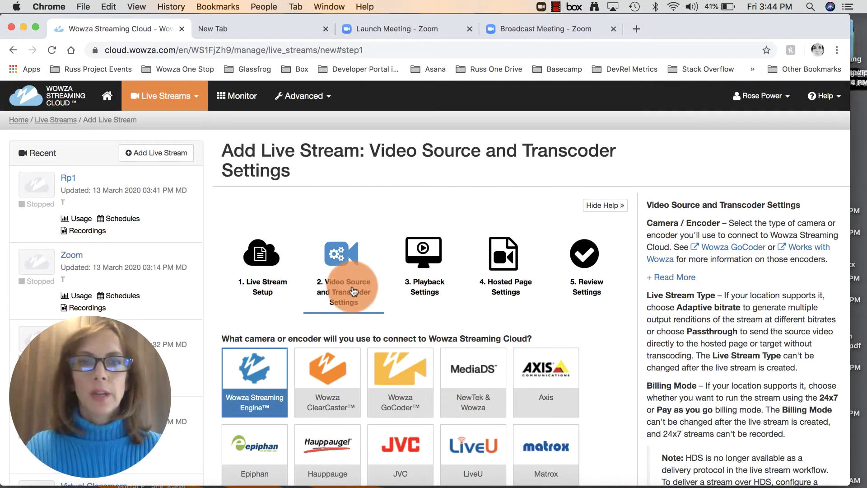
scroll(315, 286, "down", 3)
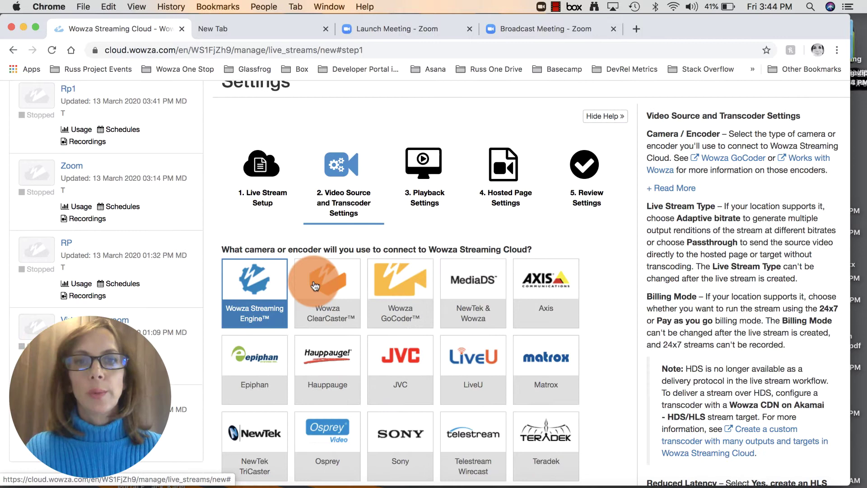
scroll(315, 286, "down", 2)
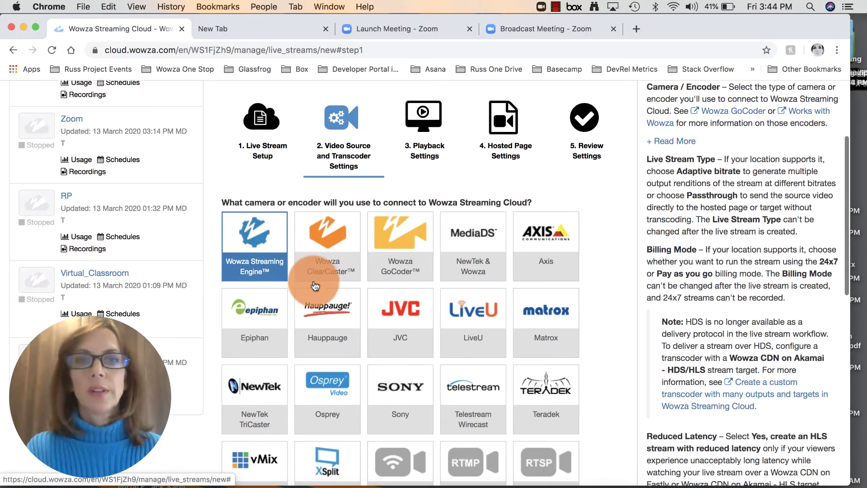
scroll(360, 353, "down", 4)
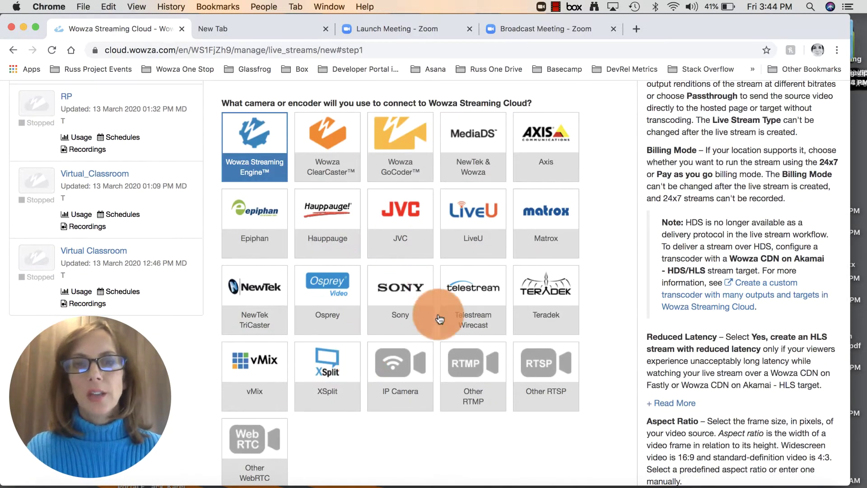
left_click(466, 368)
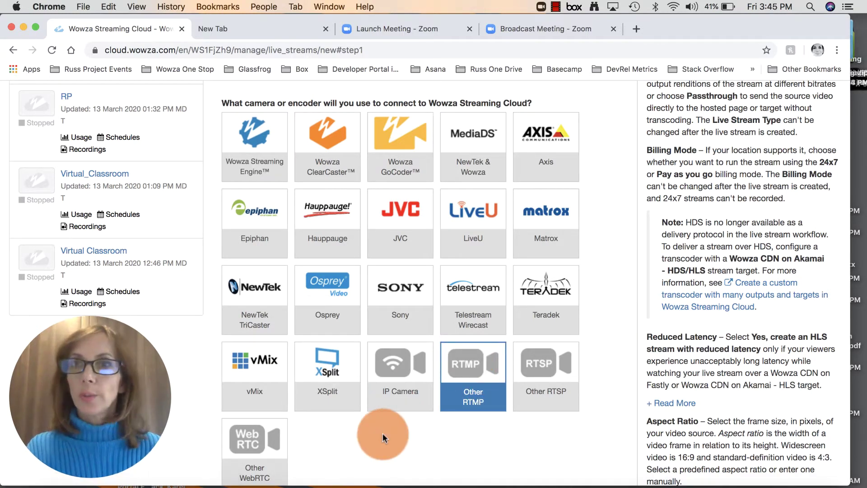
- Disable source authentication under Source Security and continue to Playback Settings
scroll(383, 433, "down", 5)
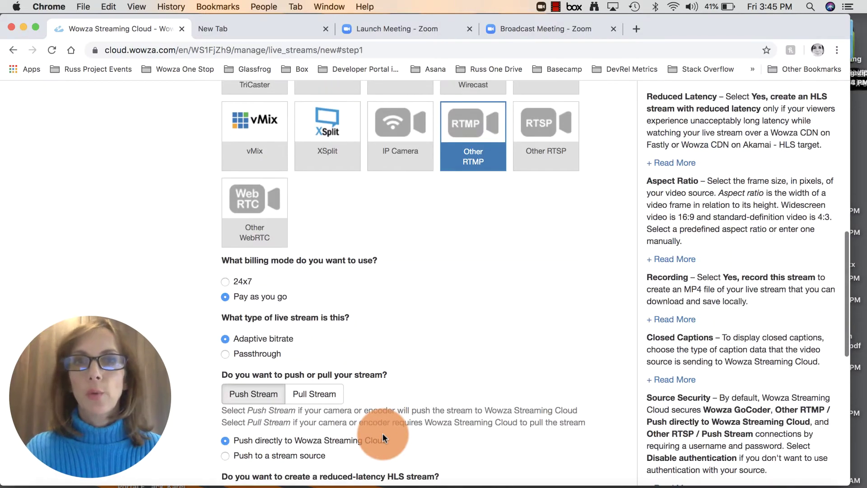
scroll(199, 381, "down", 4)
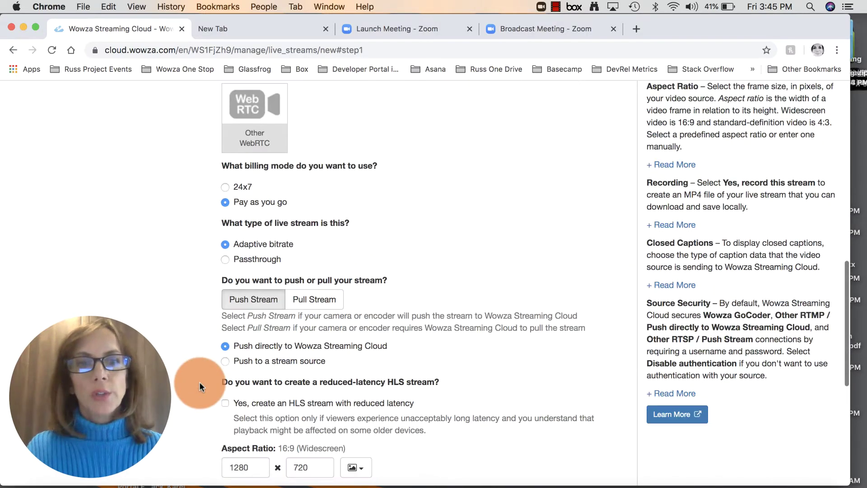
scroll(200, 382, "down", 4)
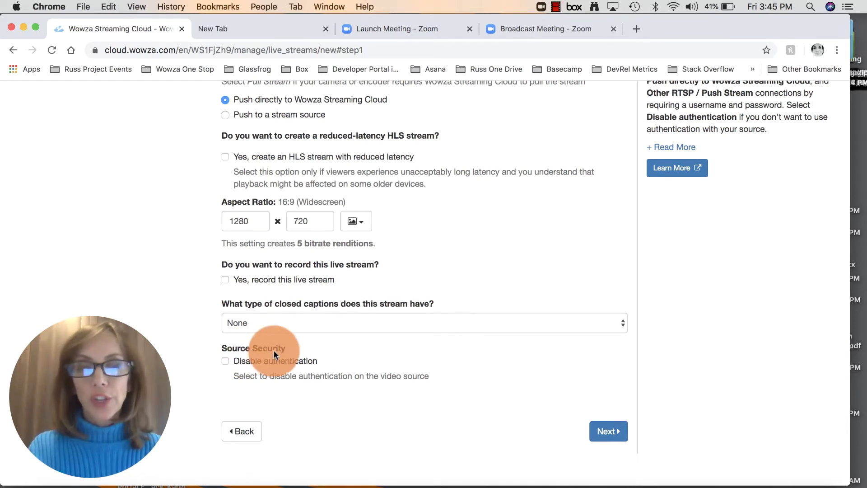
left_click(225, 360)
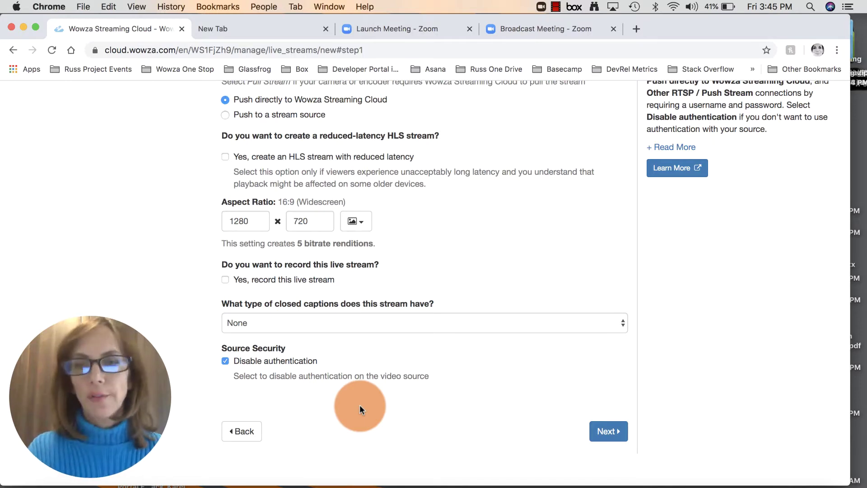
left_click(601, 437)
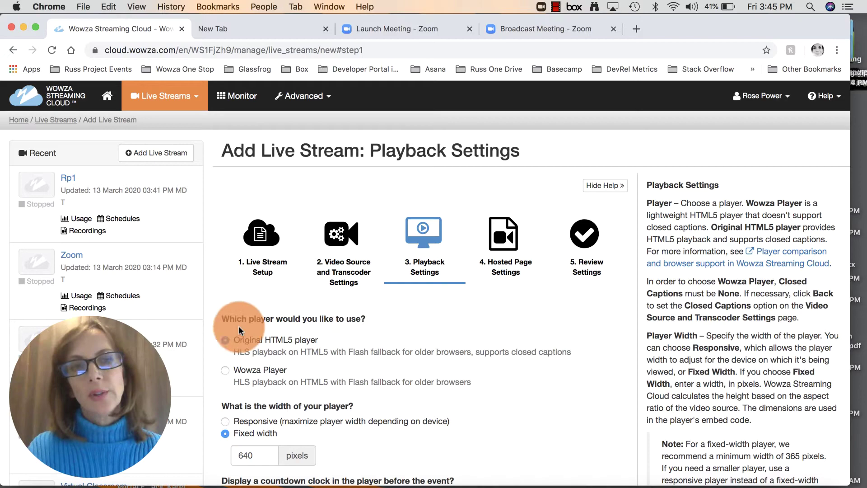
- Keep the original HTML5 player at 640 px, then keep the hosted page and sharing icons
scroll(239, 326, "down", 2)
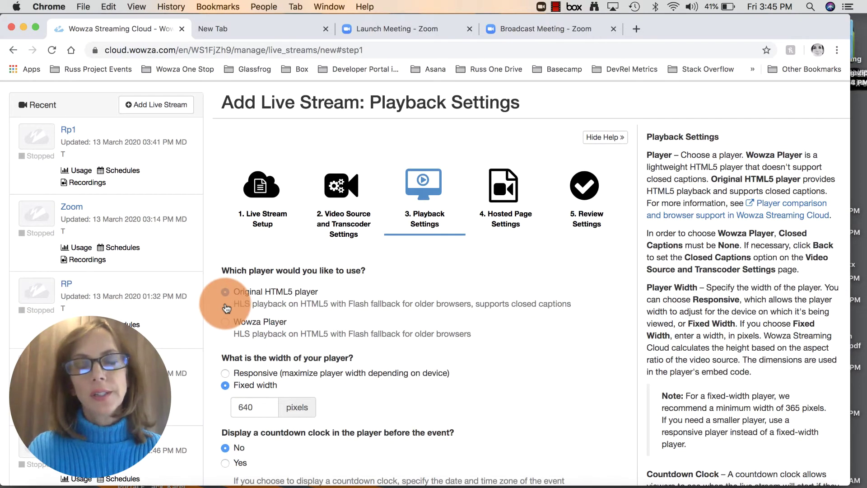
scroll(356, 321, "down", 10)
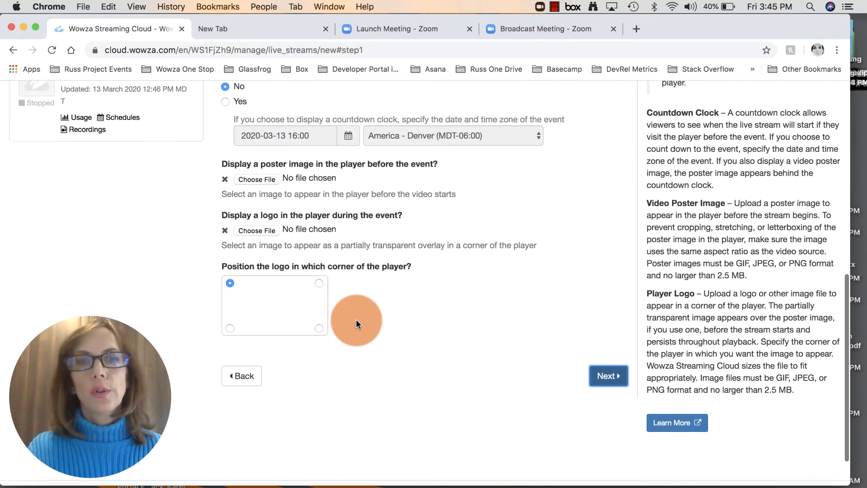
left_click(606, 377)
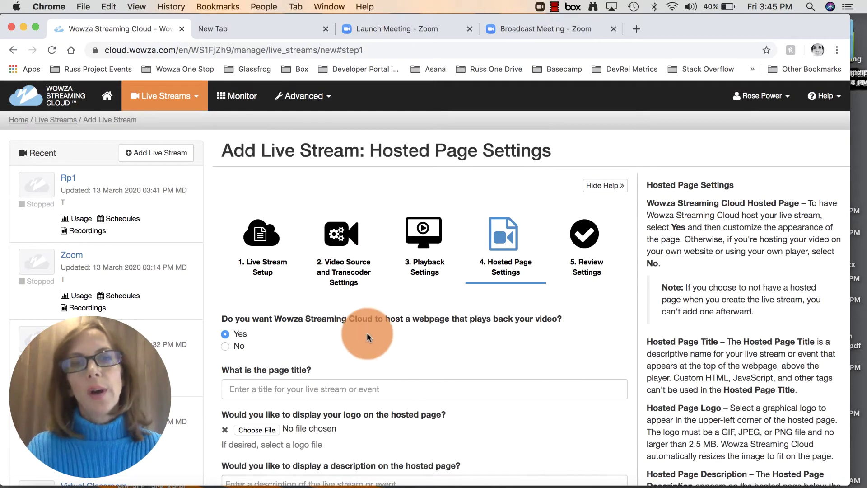
scroll(367, 333, "down", 2)
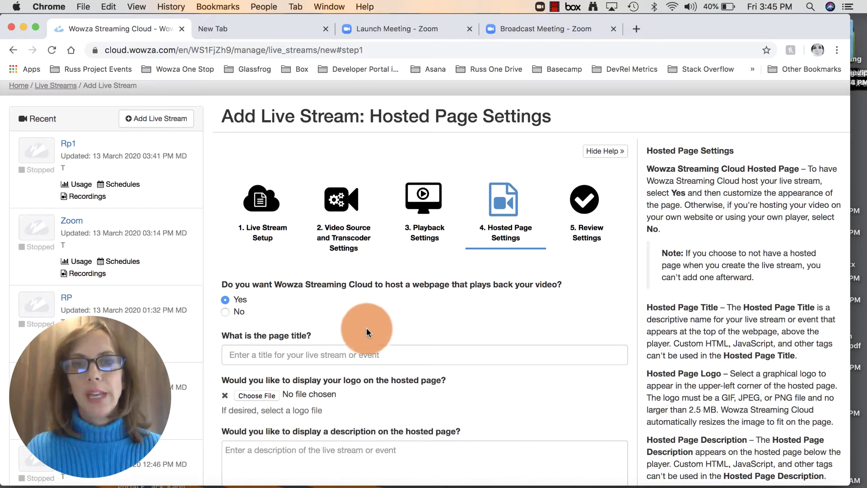
scroll(345, 311, "down", 2)
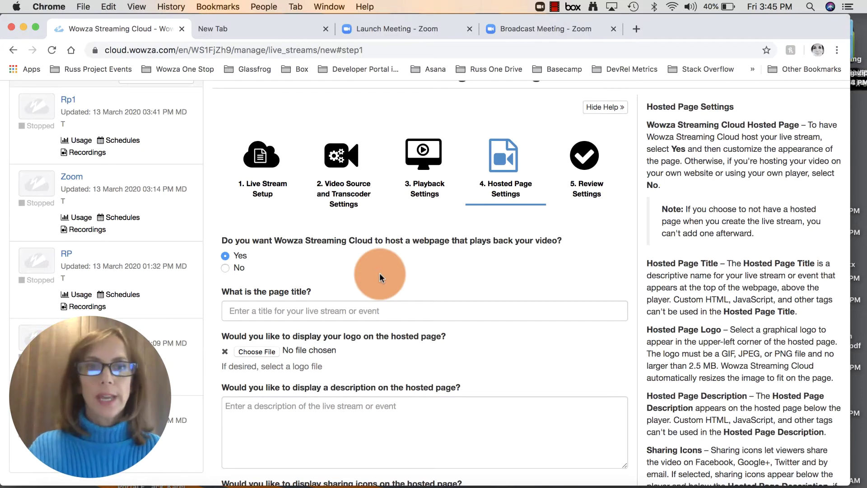
scroll(380, 272, "down", 3)
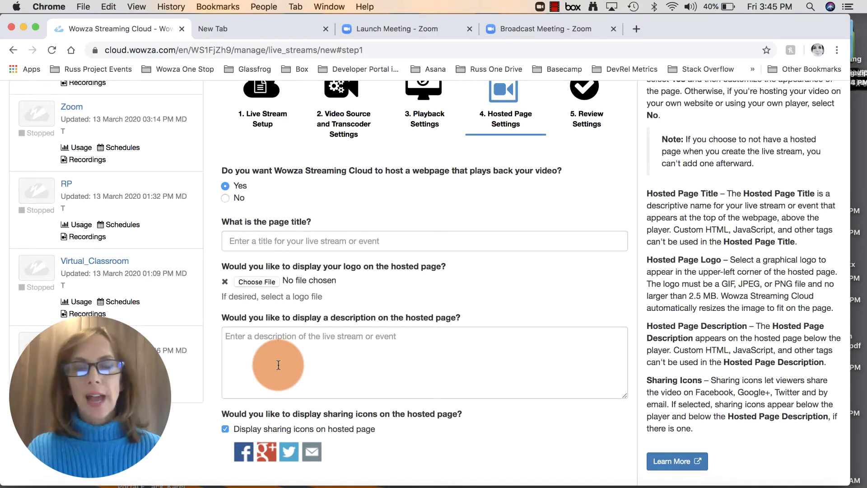
scroll(278, 365, "down", 6)
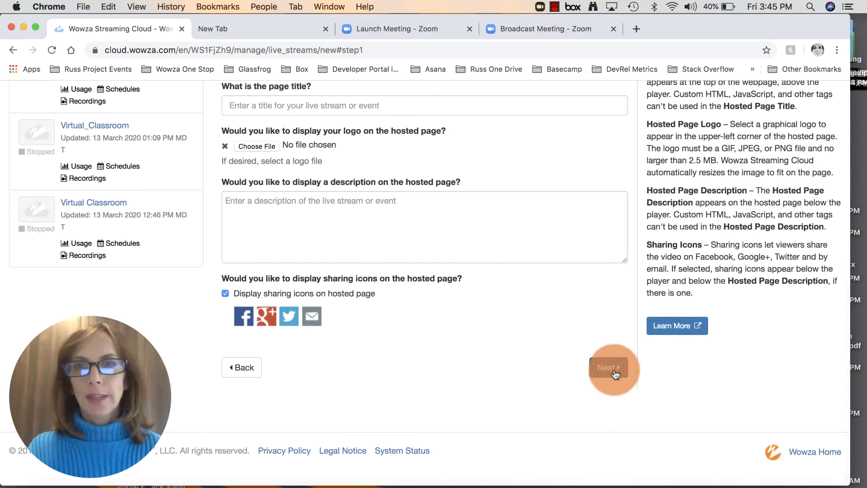
- Review the Remote_Learning 1 settings summary and finish creating the stream
left_click(615, 373)
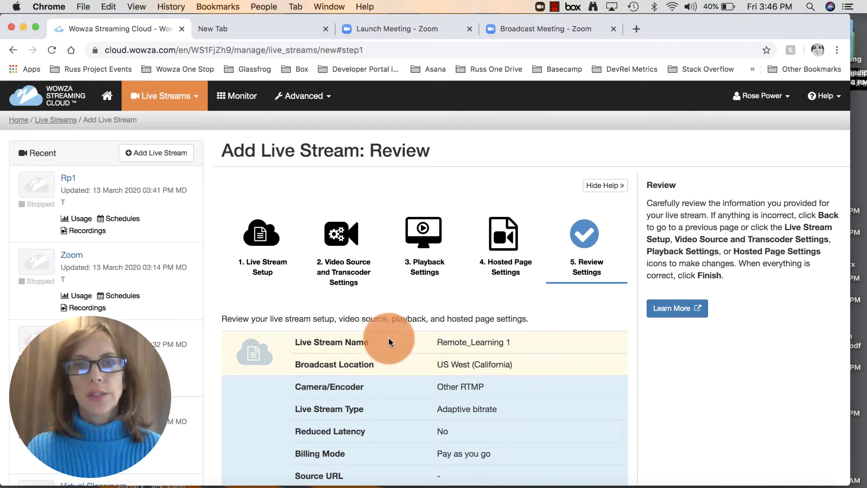
scroll(388, 337, "down", 5)
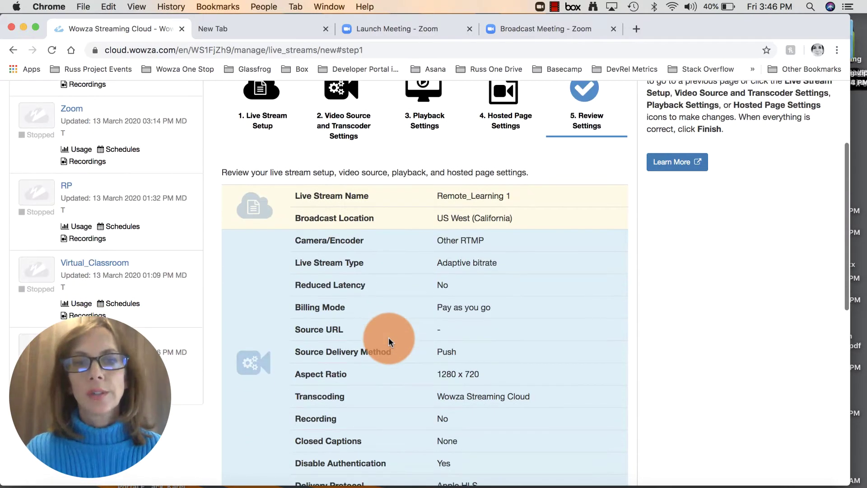
scroll(391, 383, "down", 9)
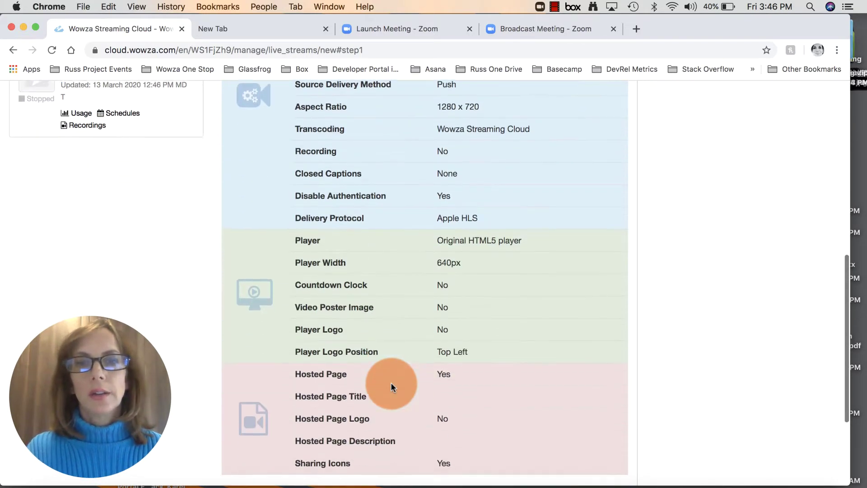
scroll(391, 382, "down", 5)
left_click(602, 371)
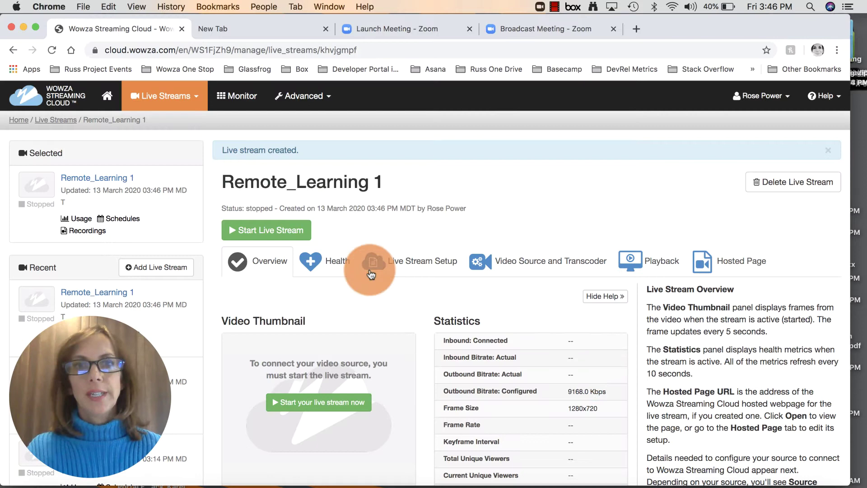
scroll(372, 307, "down", 3)
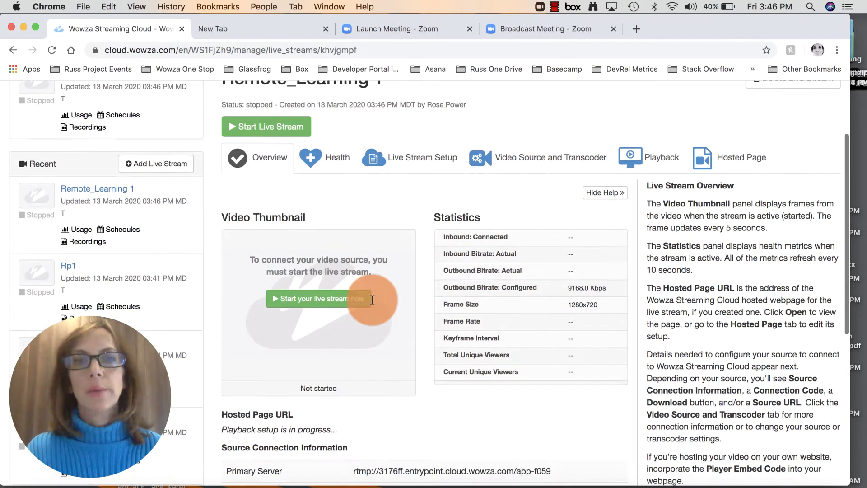
scroll(389, 376, "down", 1)
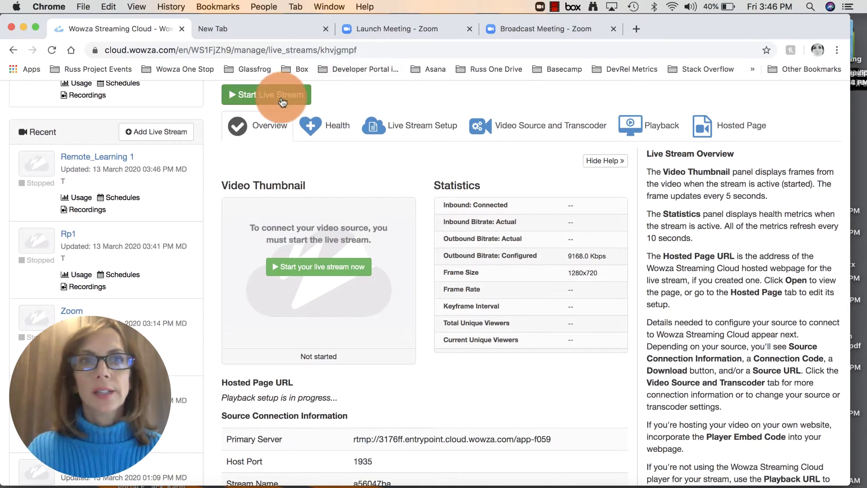
scroll(399, 388, "down", 3)
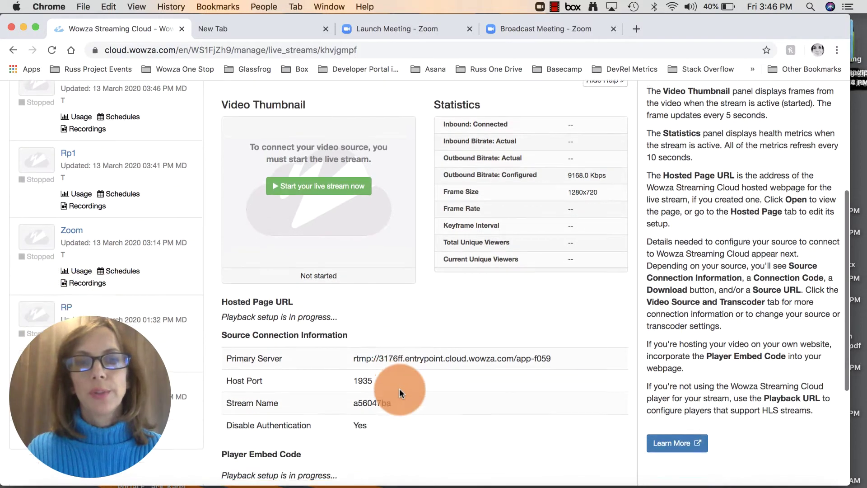
scroll(399, 388, "down", 1)
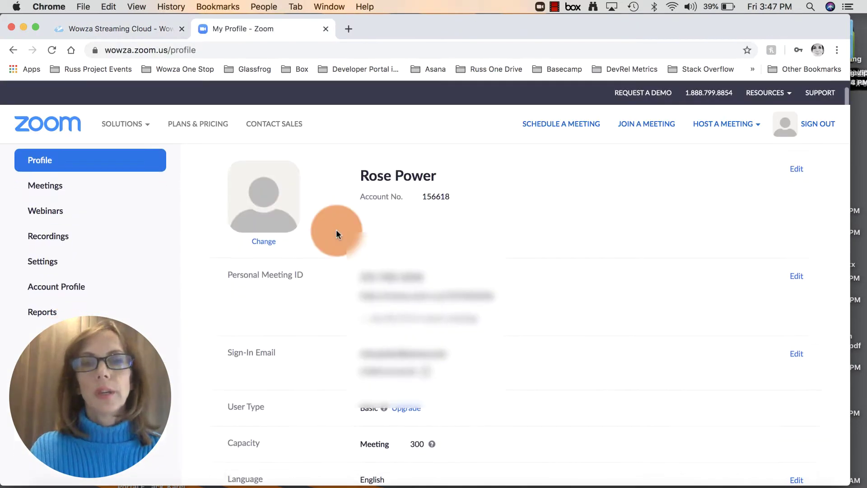
- Open the account Settings and scroll the Meeting tab to Allow live streaming meetings
scroll(336, 234, "down", 1)
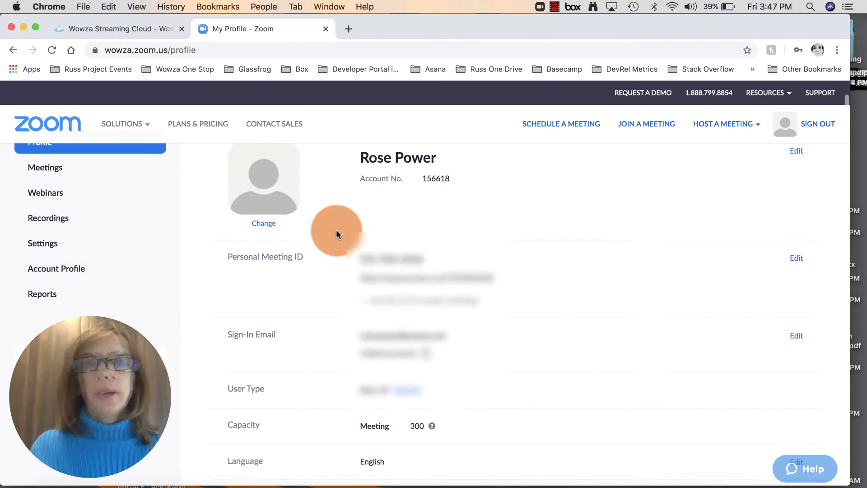
scroll(336, 234, "up", 1)
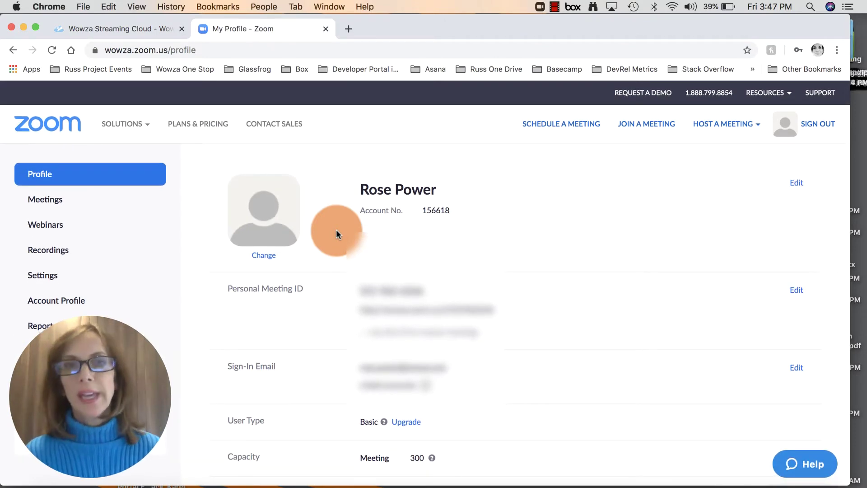
scroll(336, 230, "down", 1)
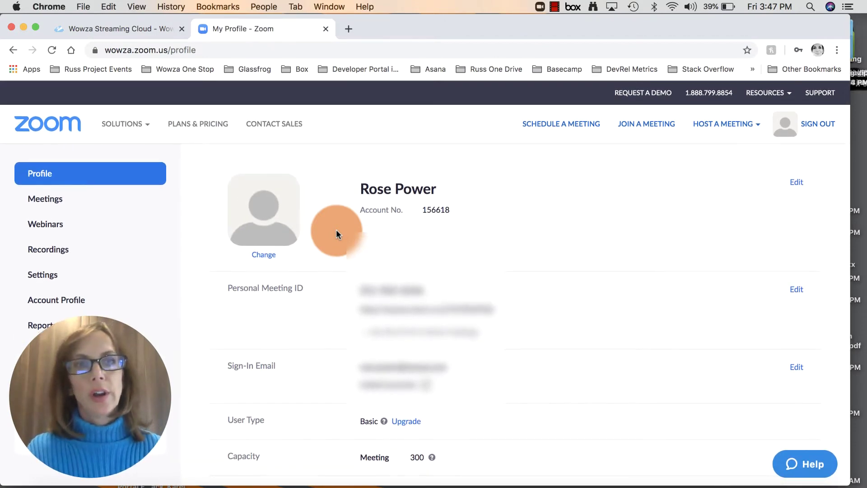
scroll(336, 230, "up", 1)
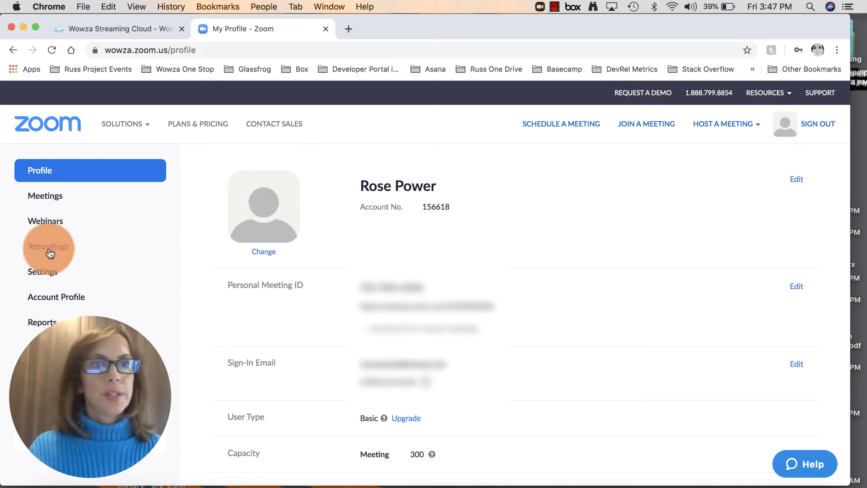
left_click(45, 274)
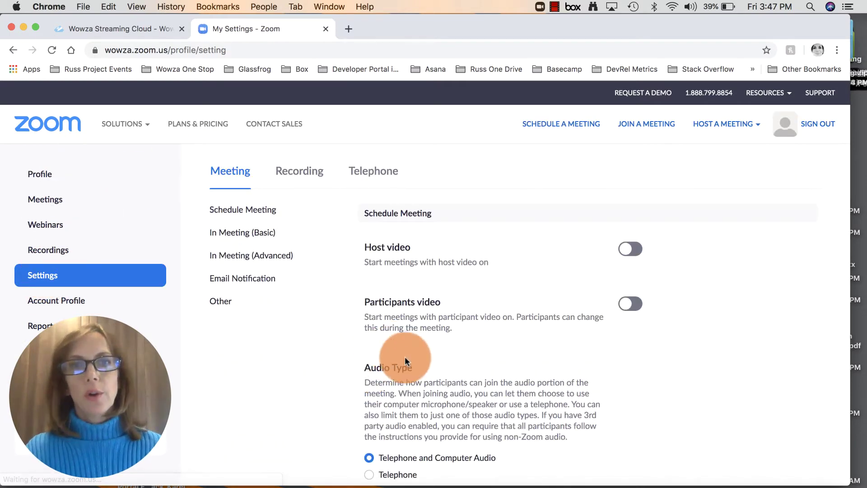
scroll(406, 360, "down", 20)
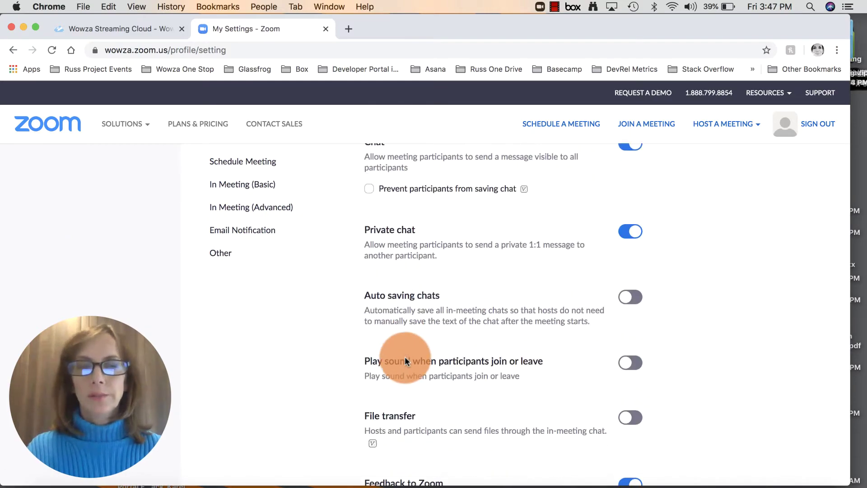
scroll(406, 360, "down", 20)
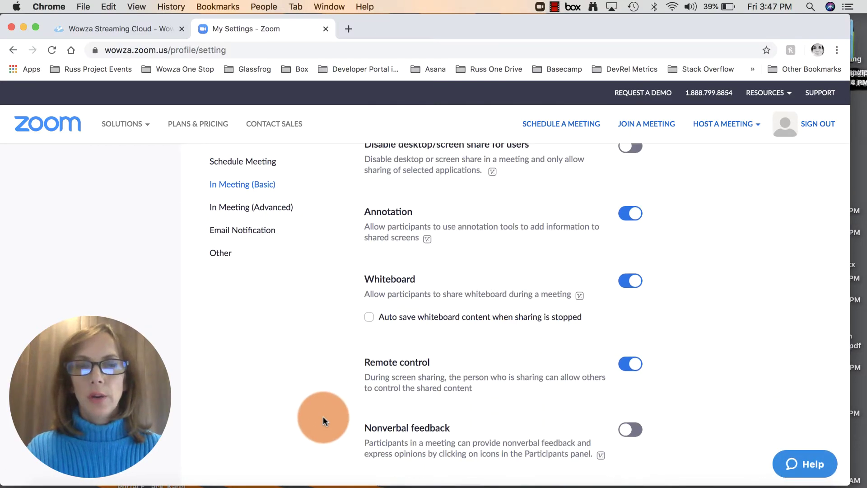
scroll(323, 417, "down", 20)
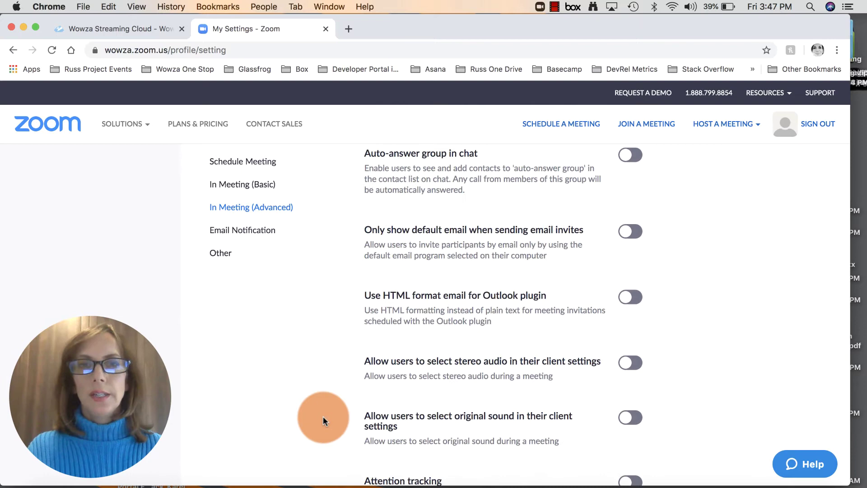
scroll(323, 419, "down", 20)
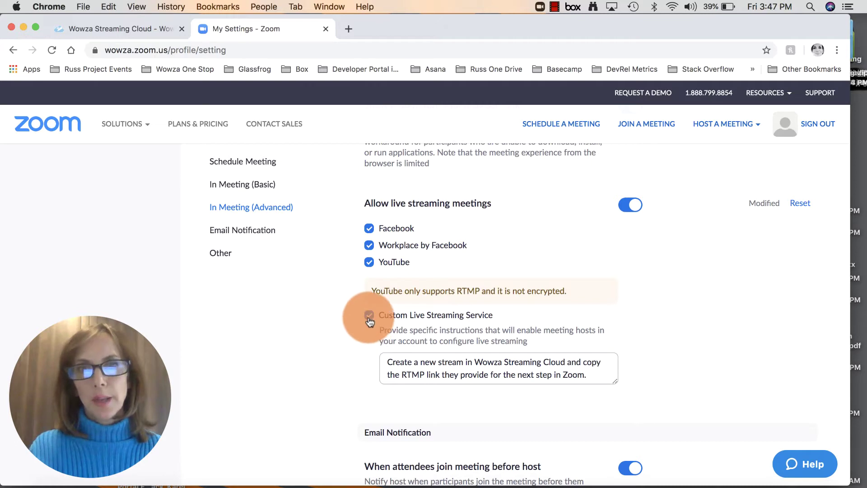
- Switch Allow live streaming meetings and Custom Live Streaming Service off and back on
left_click(626, 206)
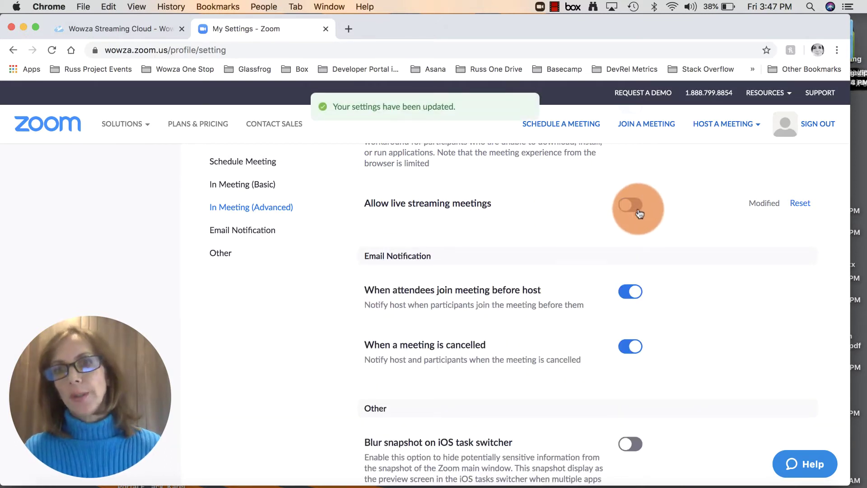
left_click(635, 206)
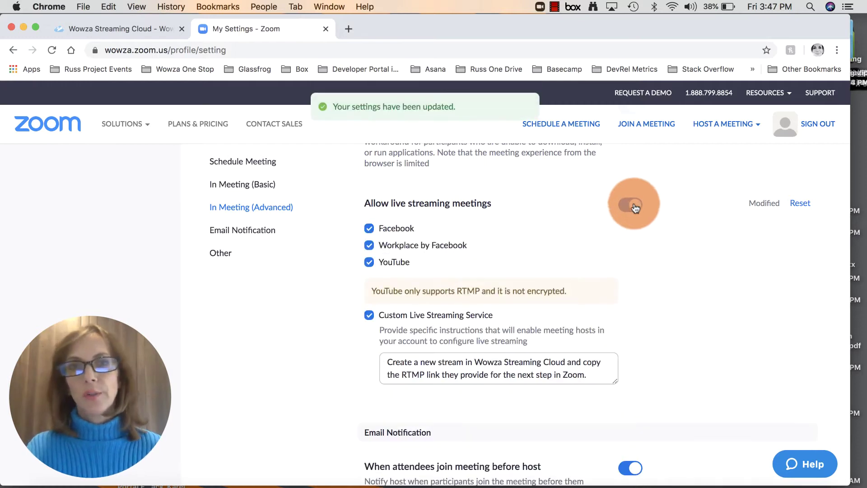
left_click(369, 315)
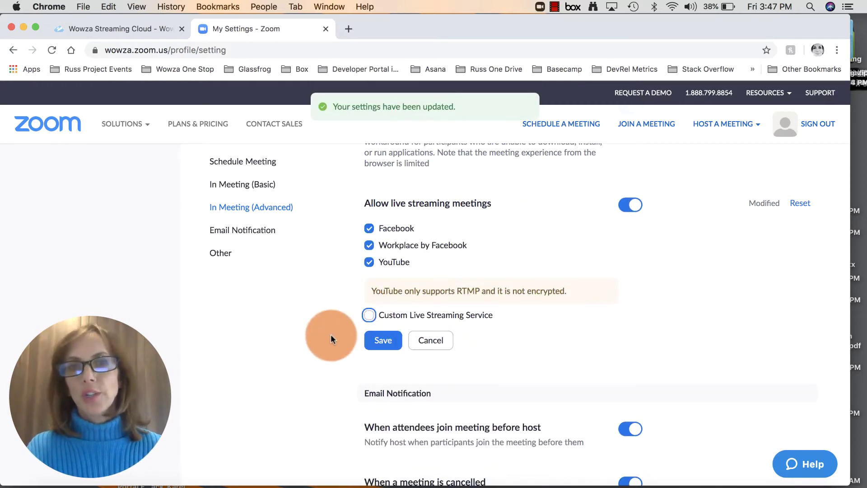
left_click(370, 316)
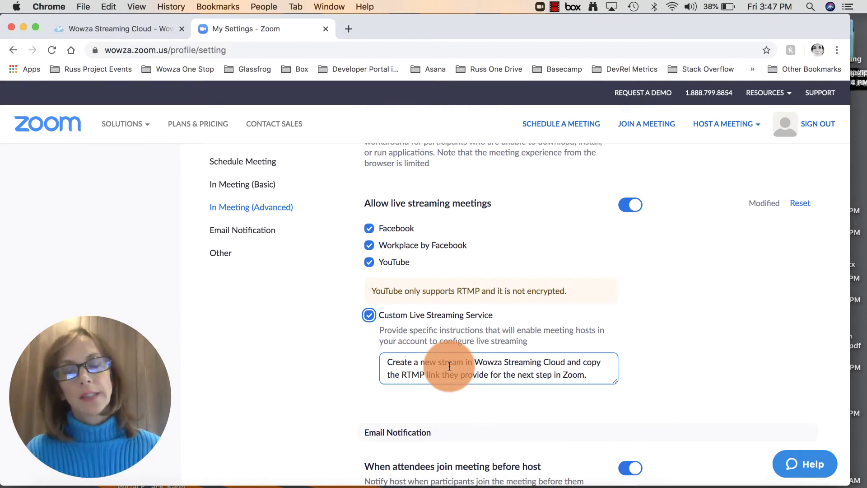
- Save the custom streaming instructions and regenerate the integration authentication secret
left_click(374, 358)
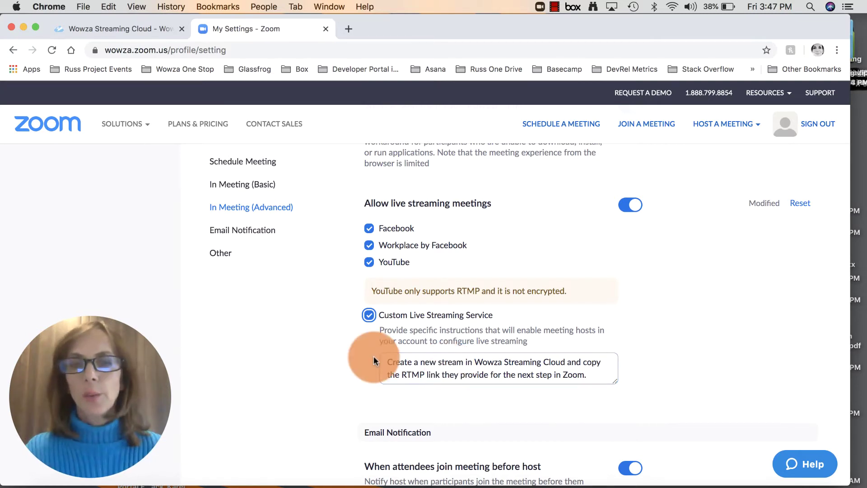
scroll(335, 394, "down", 15)
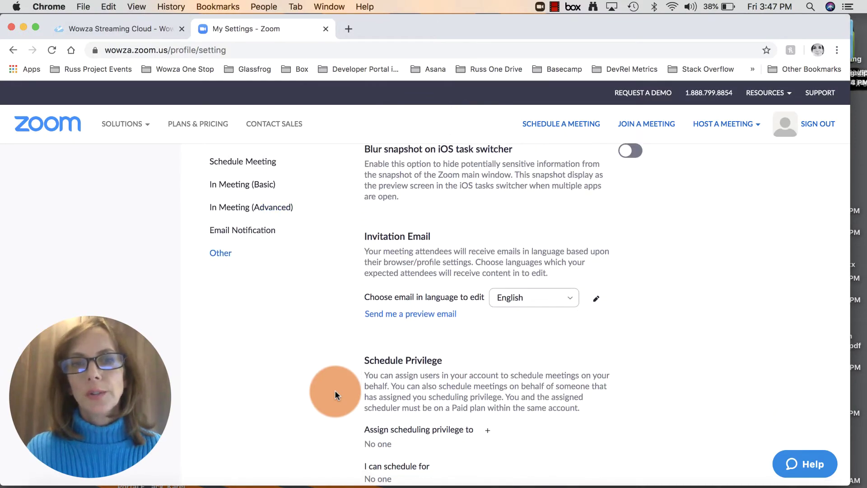
left_click(406, 347)
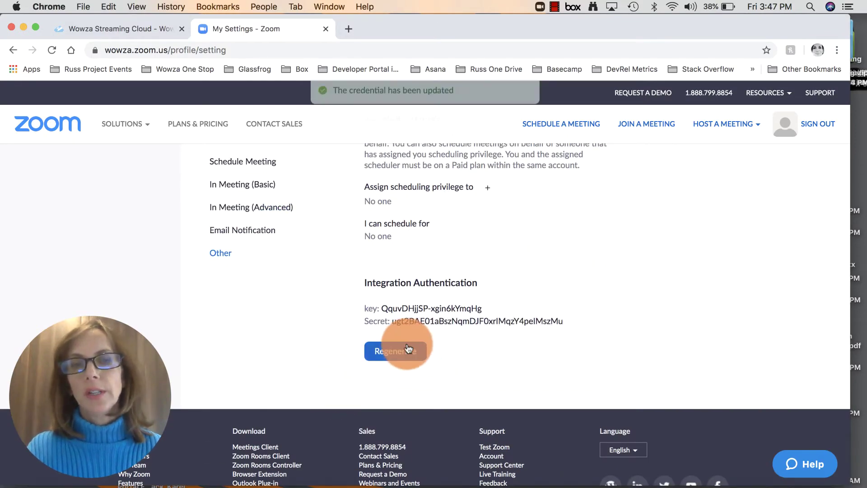
scroll(457, 349, "up", 20)
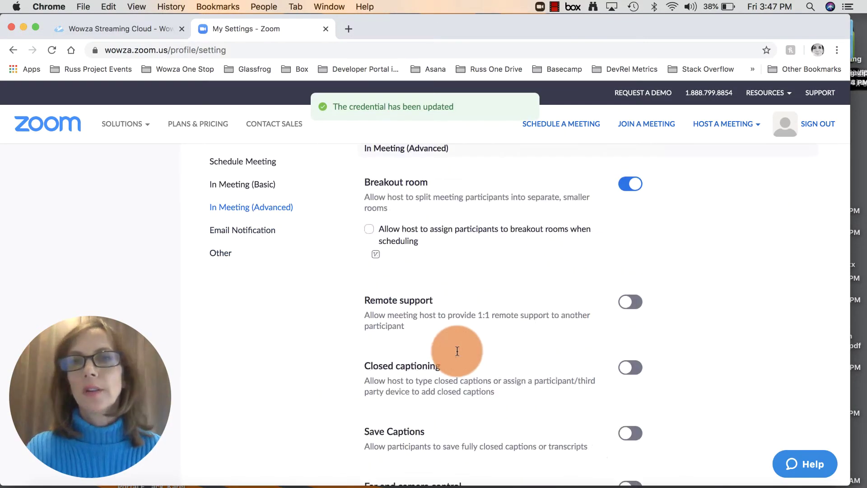
scroll(457, 353, "up", 15)
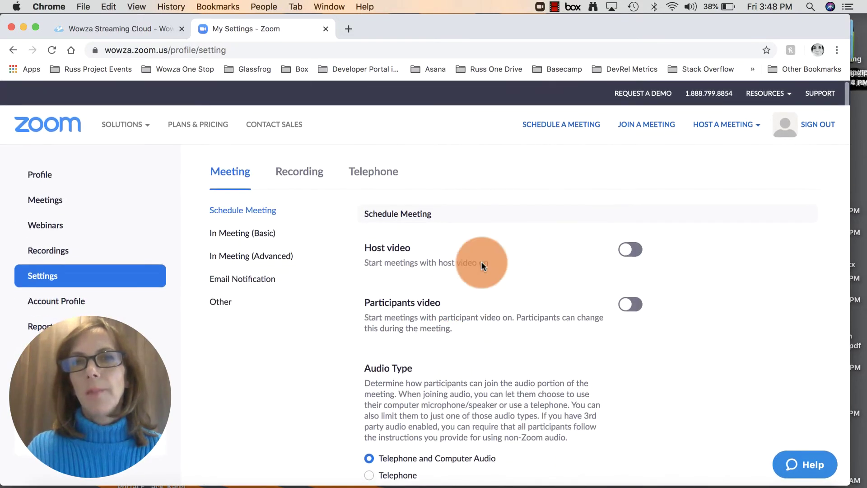
- Schedule My Meeting with the default 4:00 PM, 03/13/2020 time and save it
left_click(546, 127)
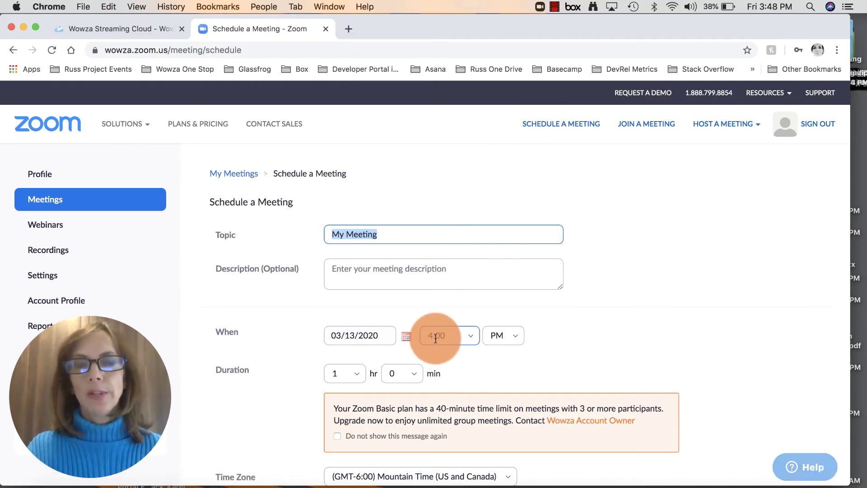
scroll(435, 337, "down", 3)
scroll(435, 337, "up", 3)
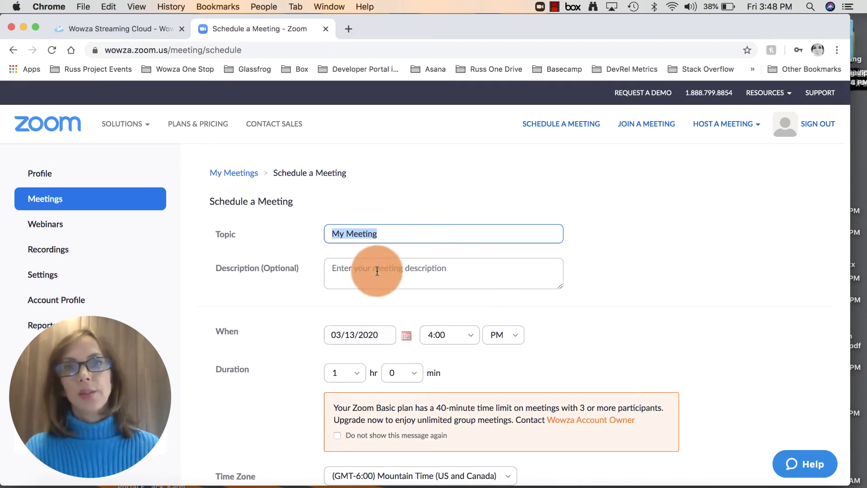
scroll(378, 271, "down", 10)
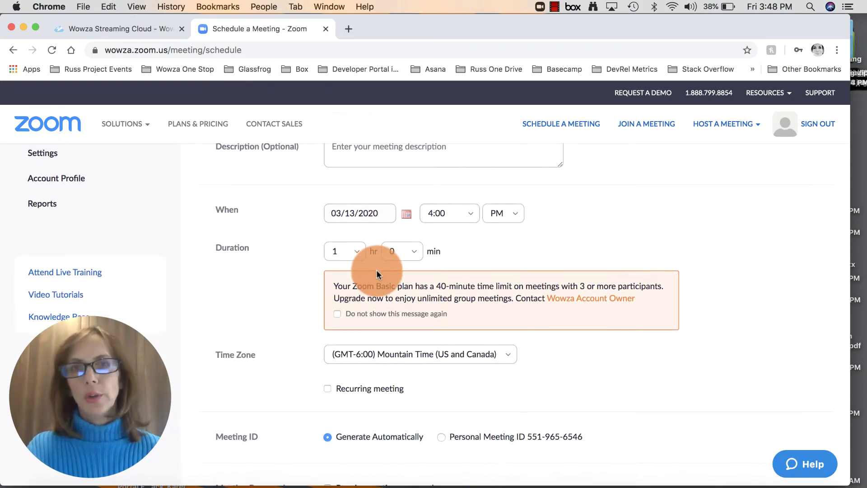
scroll(376, 270, "down", 2)
left_click(351, 360)
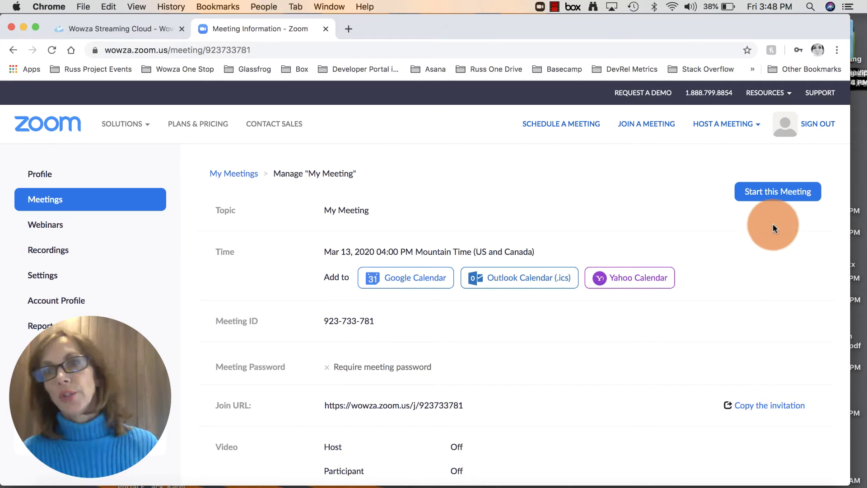
- Start My Meeting and let the browser launch it in the Zoom app
left_click(777, 195)
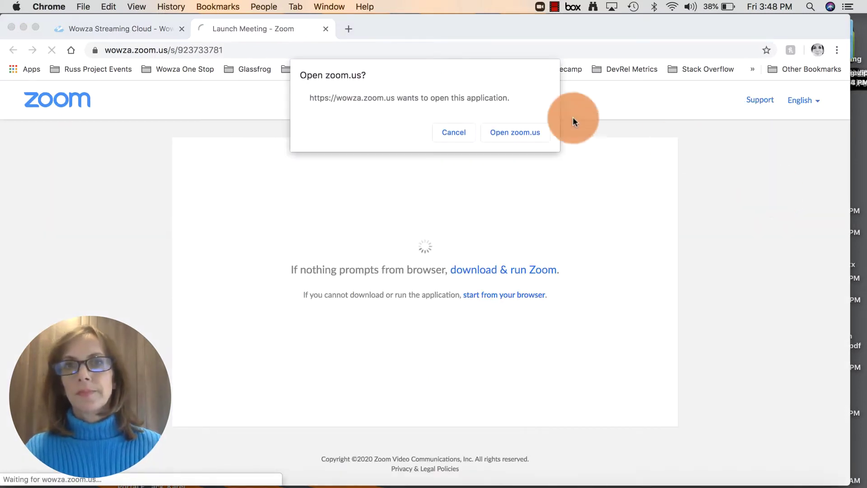
left_click(531, 134)
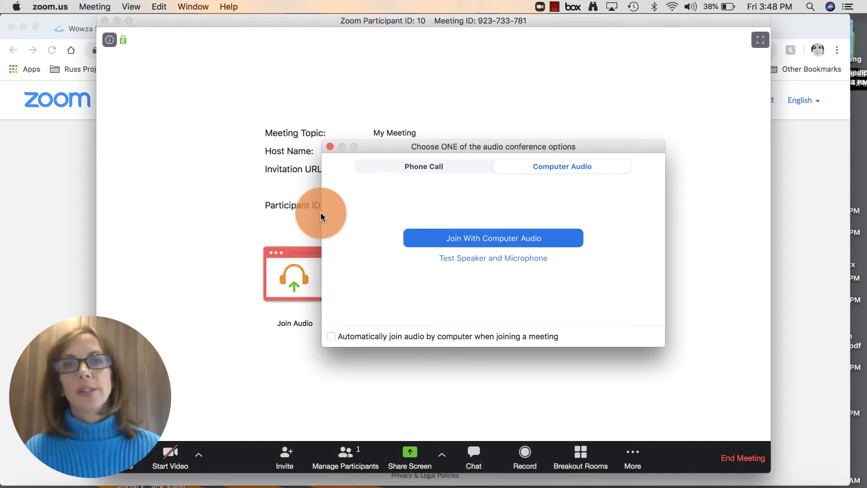
- Dismiss the audio dialog, start the host video, and choose Live on Custom Live Streaming Service
left_click(329, 146)
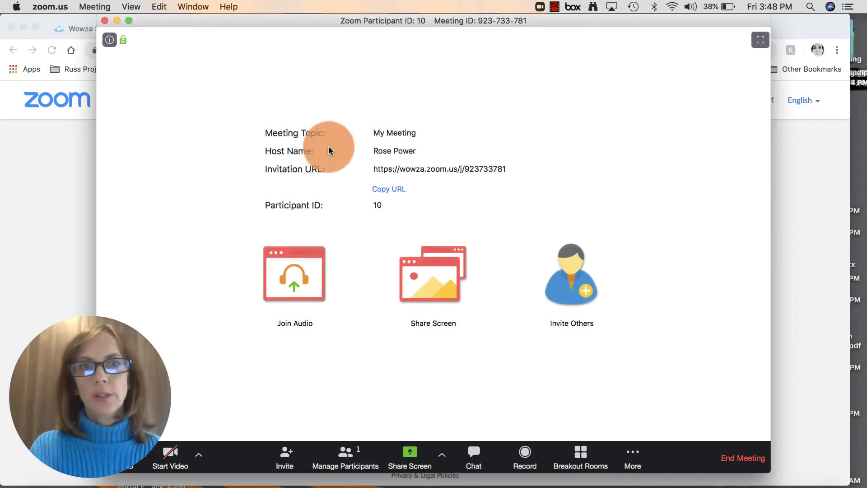
left_click(171, 453)
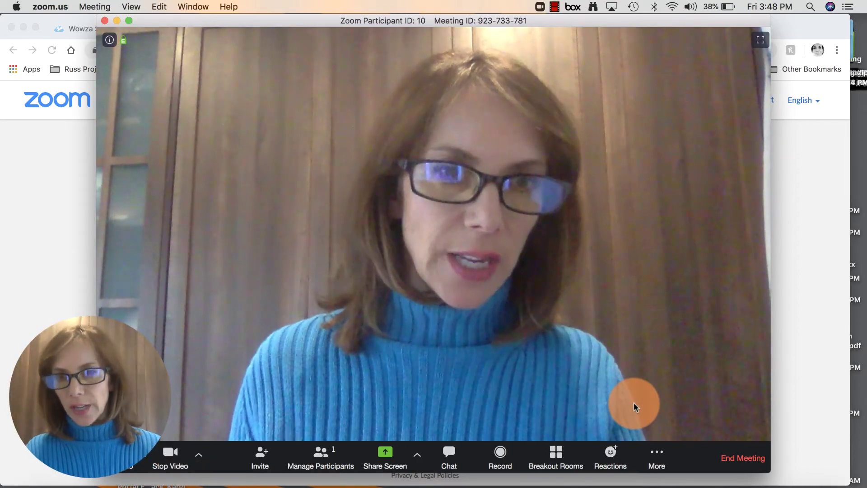
left_click(657, 459)
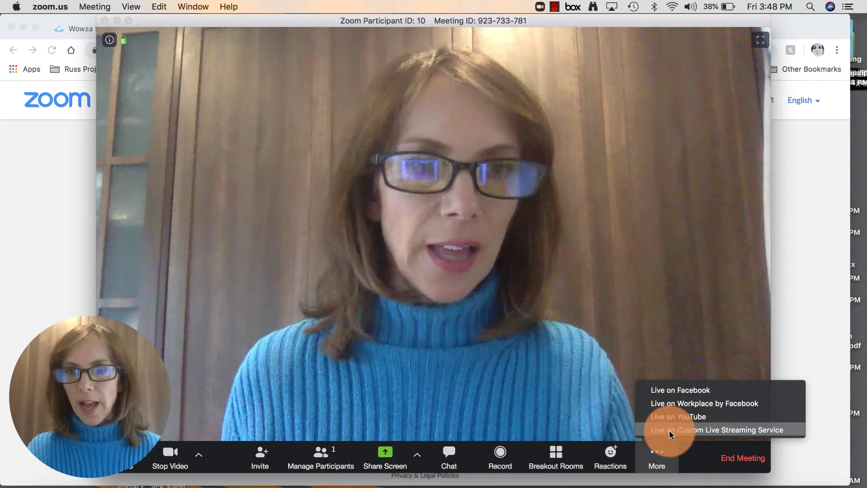
left_click(669, 429)
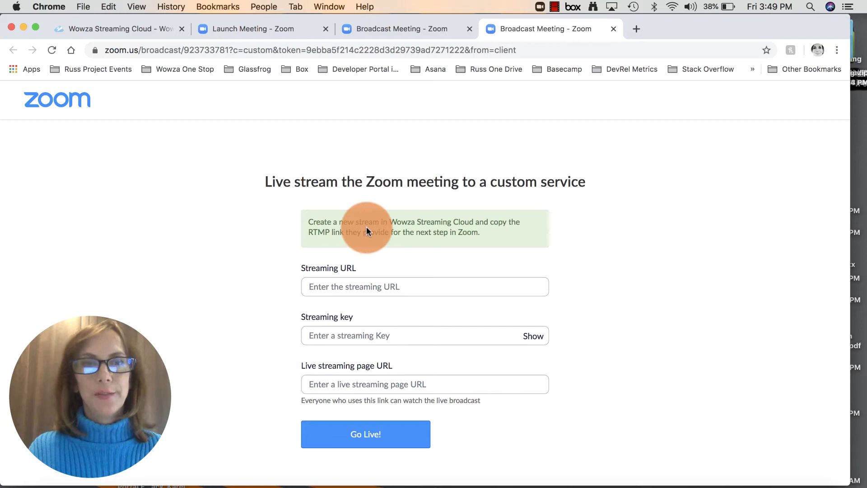
- Paste the Wowza Primary Server URL into Zoom's Streaming URL field
left_click(137, 28)
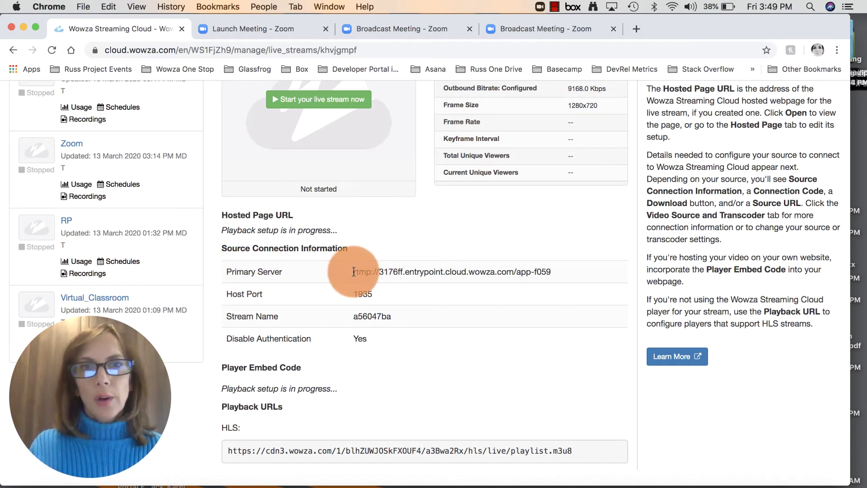
left_click_drag(354, 272, 558, 272)
key("super+c")
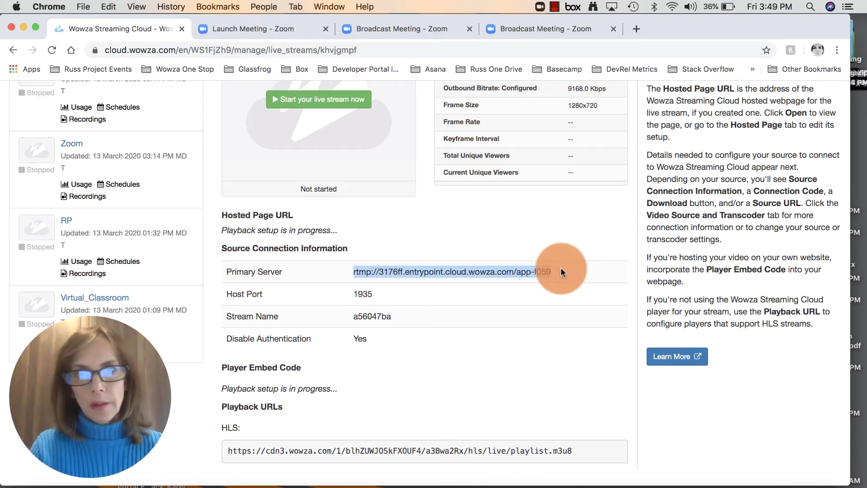
left_click(530, 28)
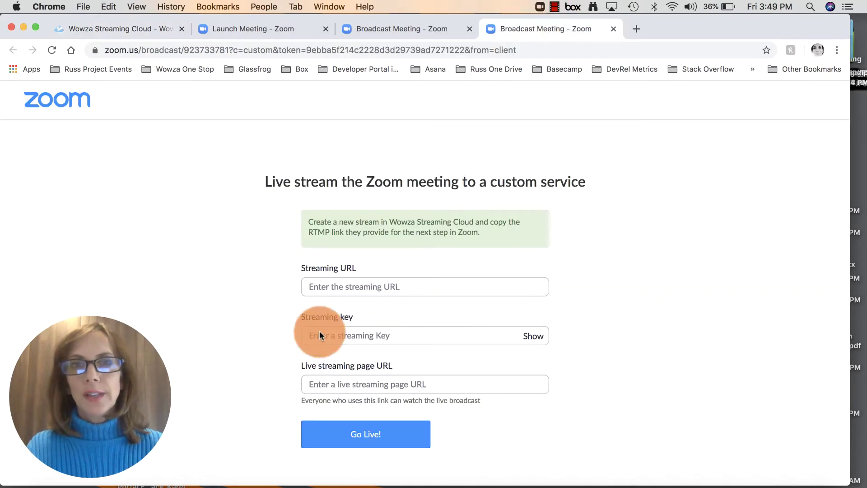
left_click(371, 292)
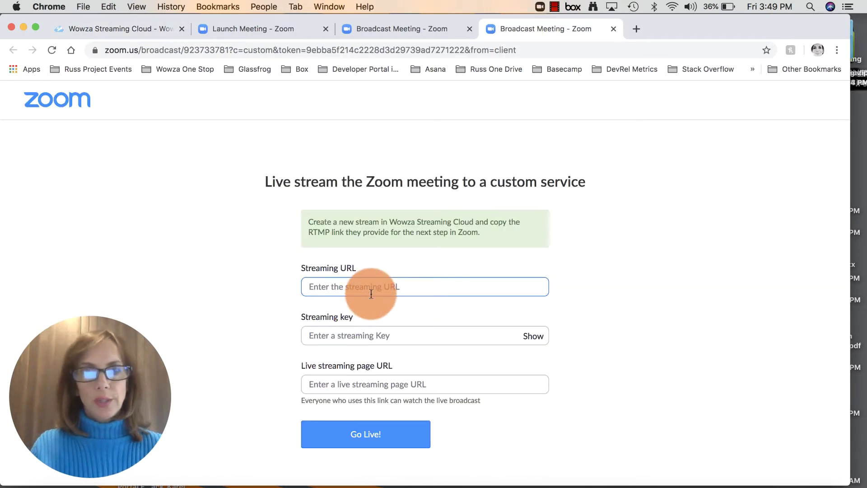
key("super+v")
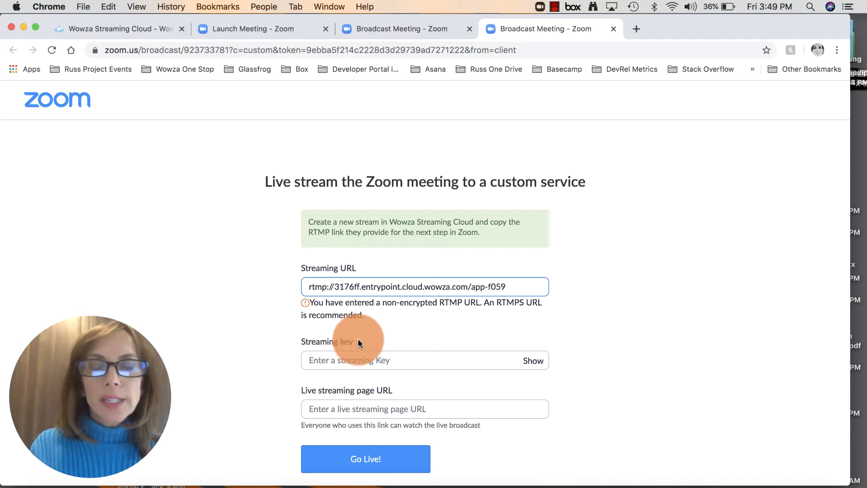
- Paste the Wowza stream name into Zoom's Streaming key field, then return to the Remote_Learning 1 overview
left_click(131, 29)
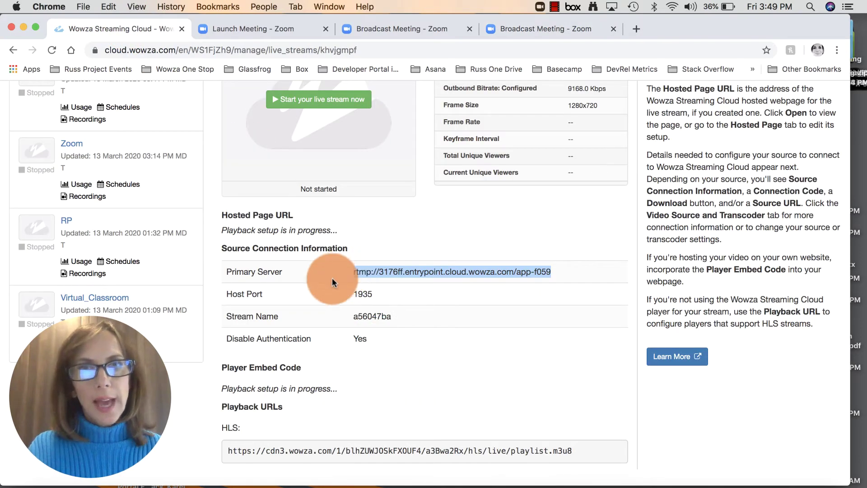
left_click_drag(366, 278, 324, 288)
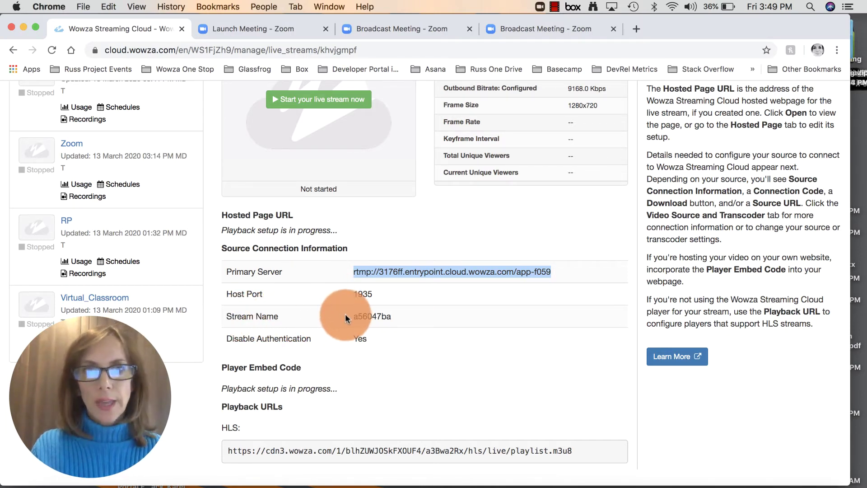
left_click_drag(348, 315, 400, 317)
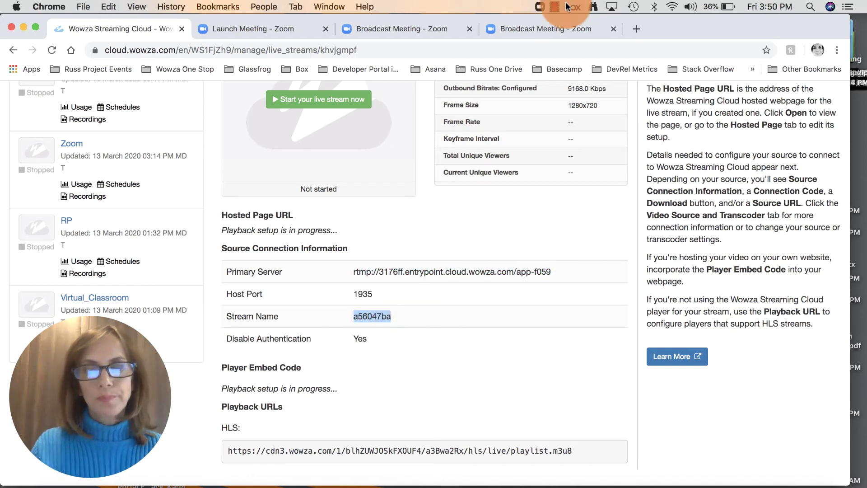
left_click(528, 27)
left_click(344, 361)
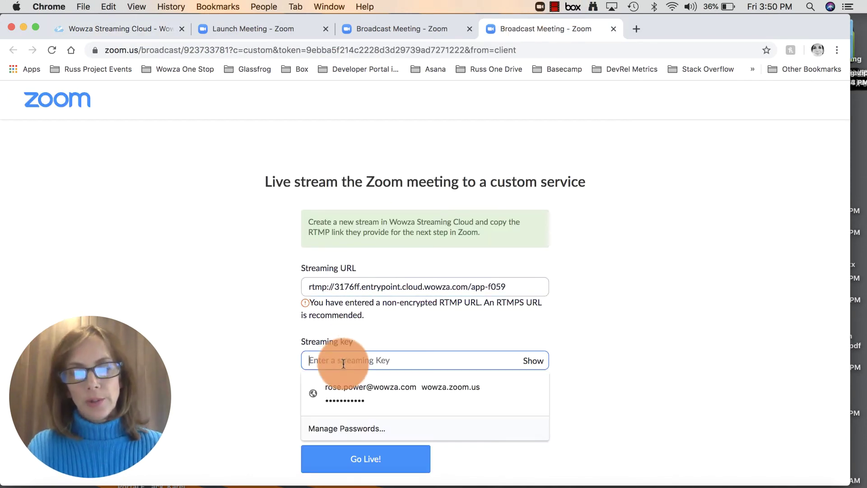
key("super+v")
scroll(383, 388, "down", 2)
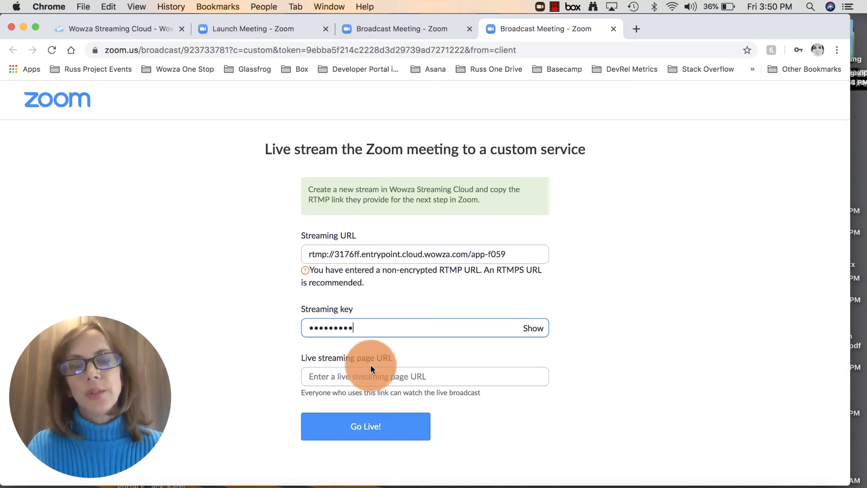
left_click(138, 29)
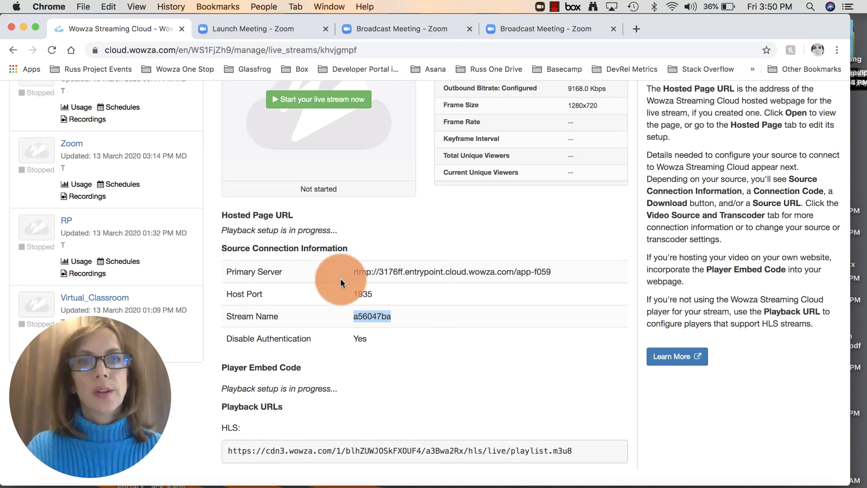
scroll(340, 278, "up", 10)
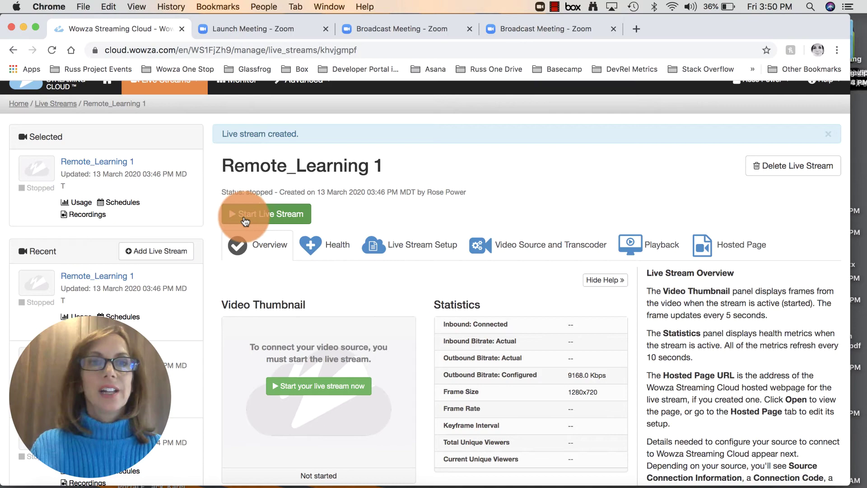
- Start the Remote_Learning 1 live stream, confirm it, and hide the startup window once ready
left_click(240, 217)
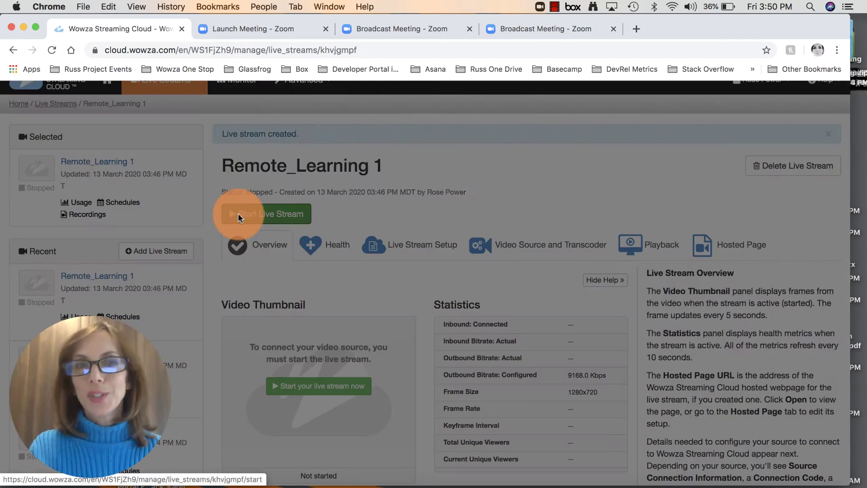
left_click(581, 204)
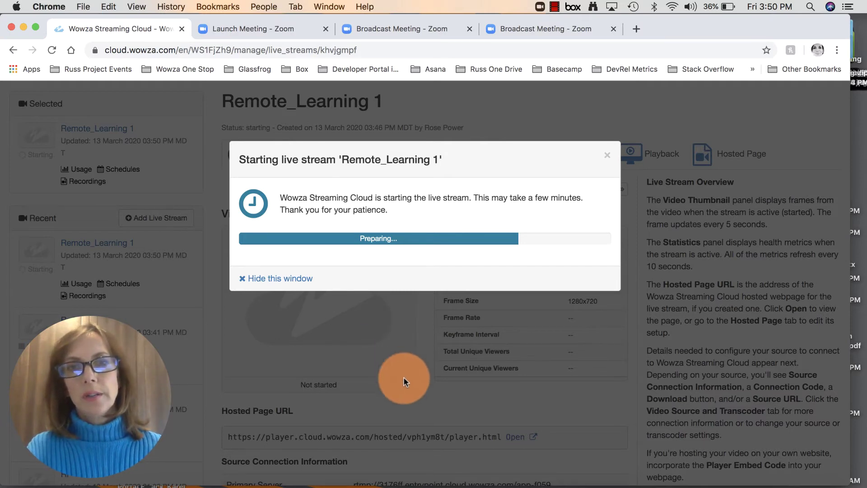
scroll(403, 382, "down", 1)
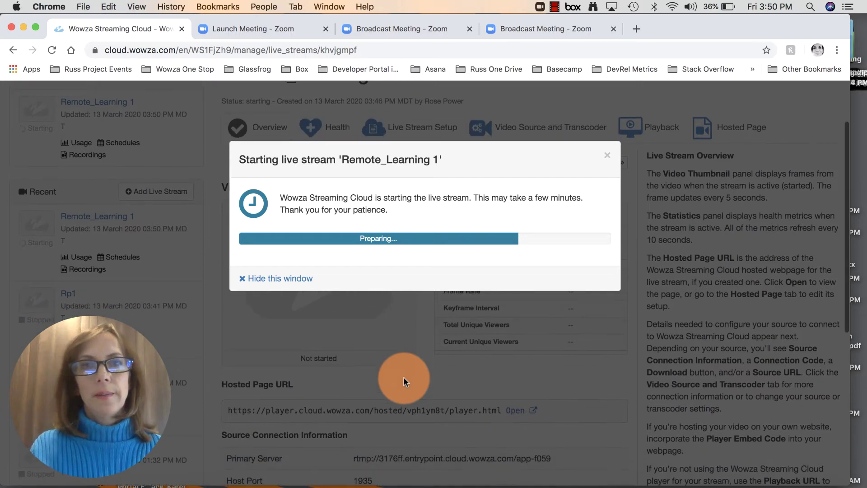
left_click(298, 278)
scroll(370, 330, "down", 3)
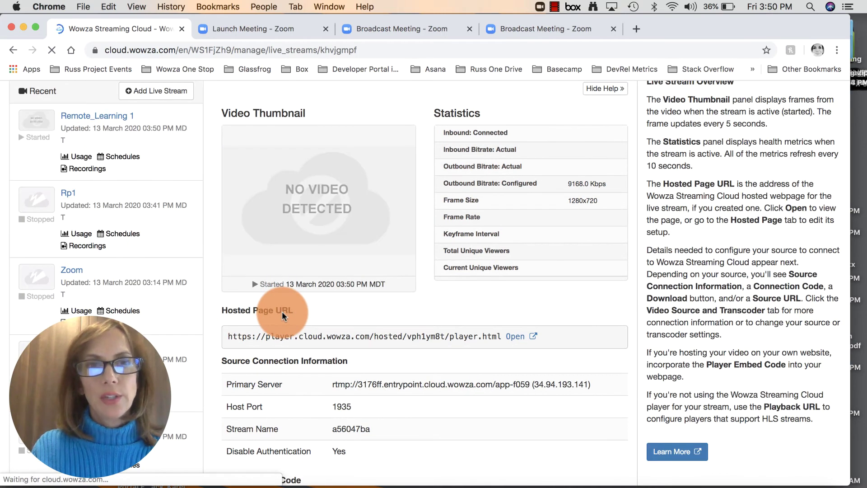
- Paste Wowza's Hosted Page URL into Zoom's Live streaming page URL and go live
left_click_drag(504, 336, 225, 334)
key("super+c")
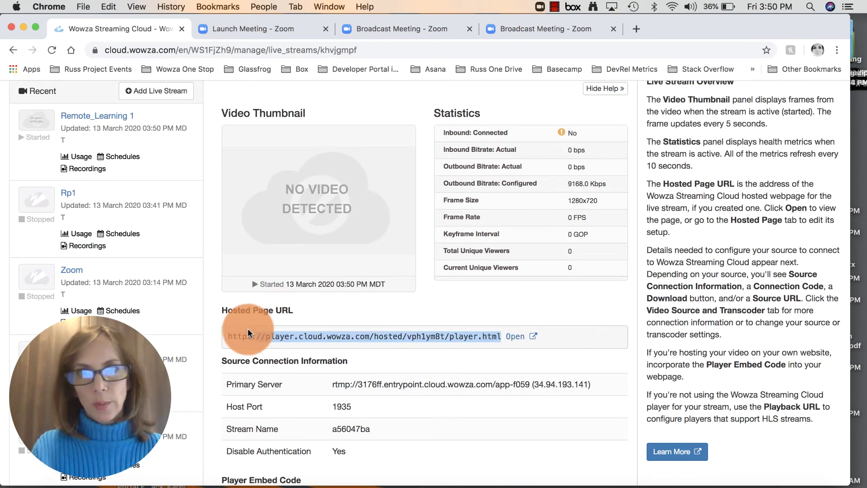
left_click(523, 28)
left_click(388, 380)
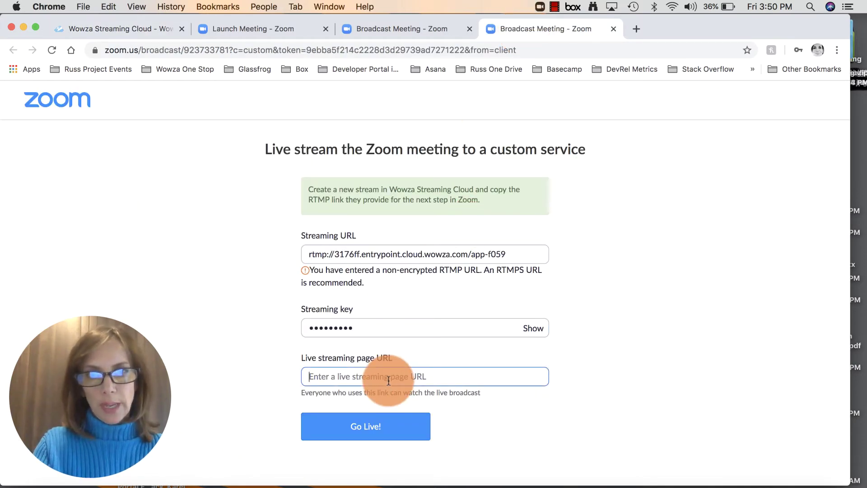
key("super+v")
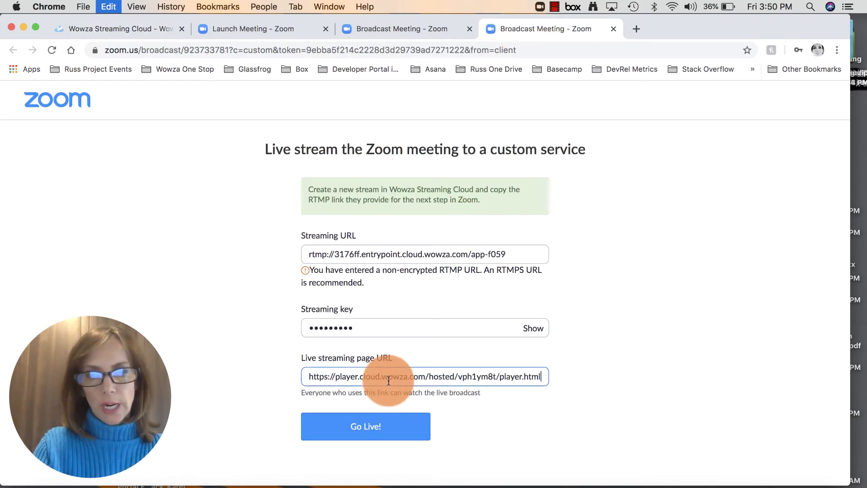
left_click(371, 432)
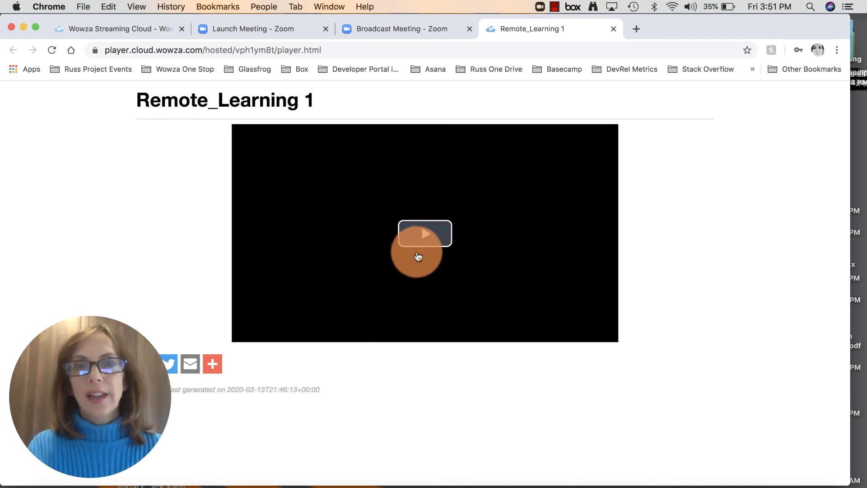
- Play the live video on the Rp1 player page, then check Remote_Learning 1's thumbnail and statistics
left_click(425, 234)
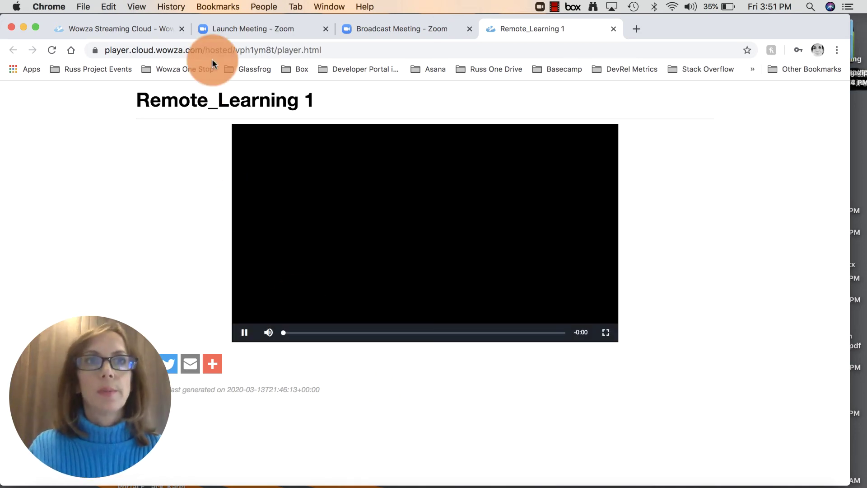
left_click(132, 28)
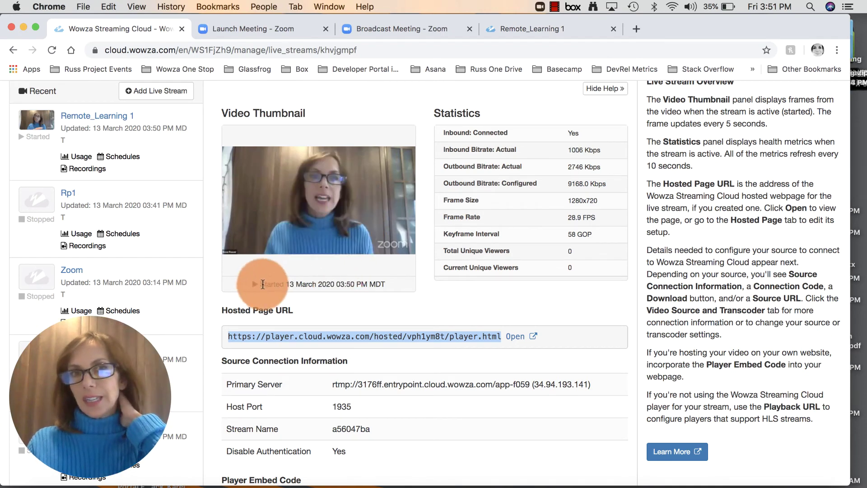
scroll(319, 217, "up", 2)
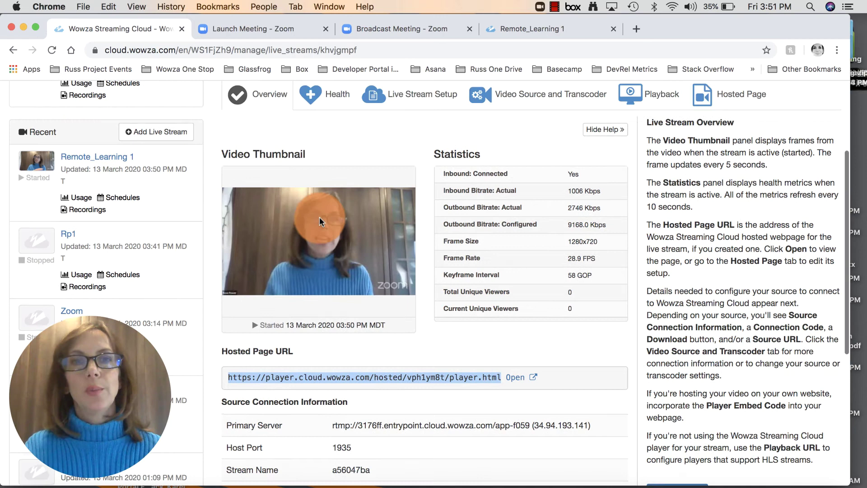
scroll(319, 218, "down", 3)
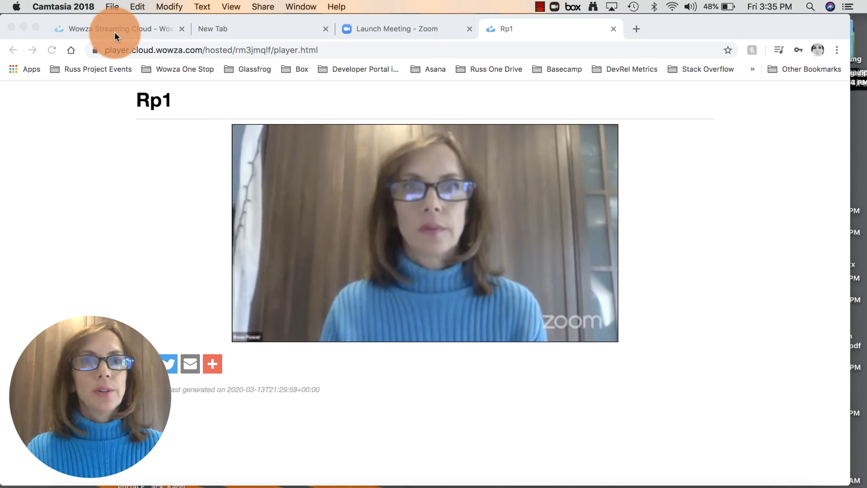
- Review the Player Embed Code and HLS playback URL, glancing at the Rp1 player tab
left_click(126, 26)
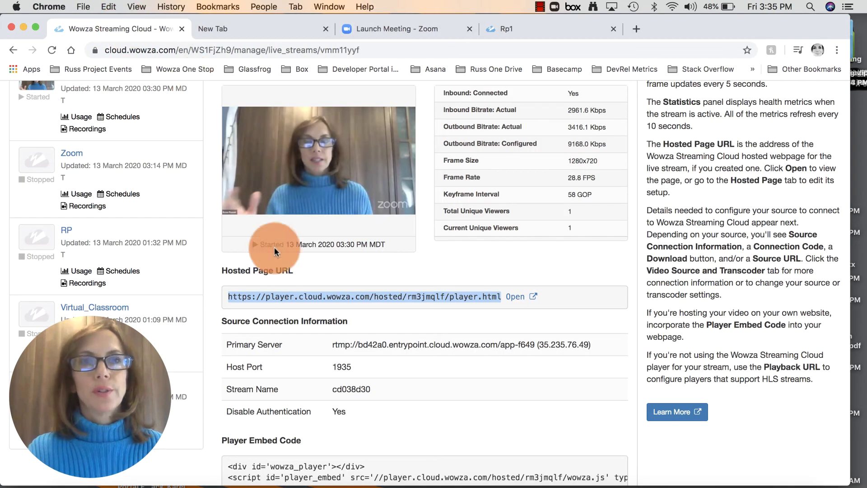
scroll(332, 284, "down", 5)
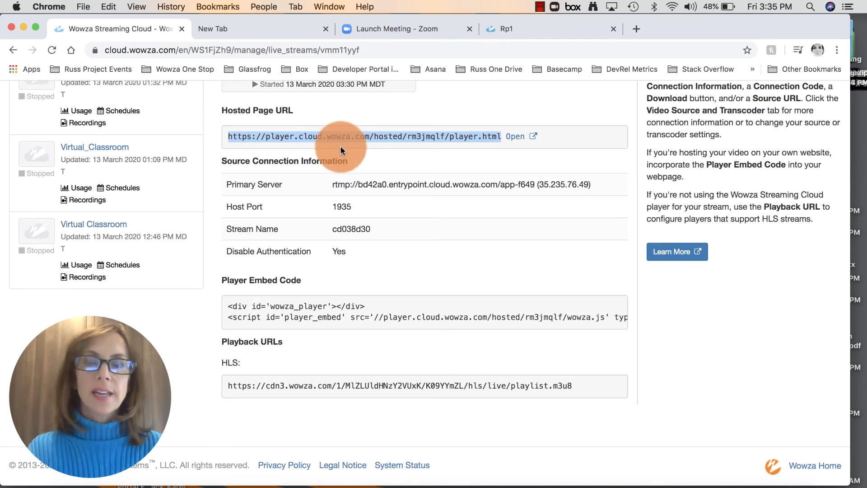
left_click(506, 30)
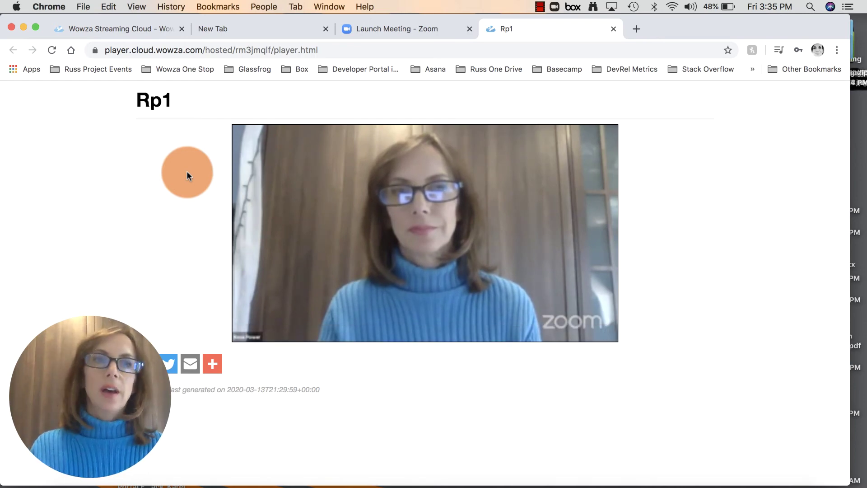
left_click(142, 24)
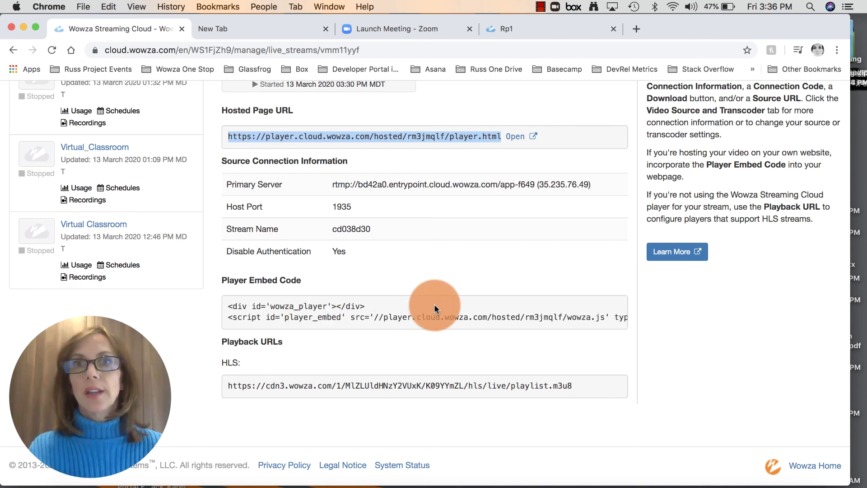
left_click(528, 25)
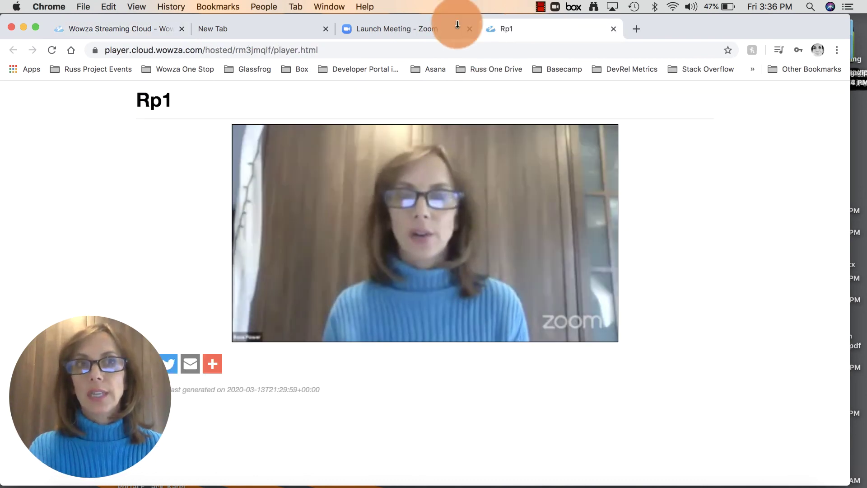
left_click(103, 29)
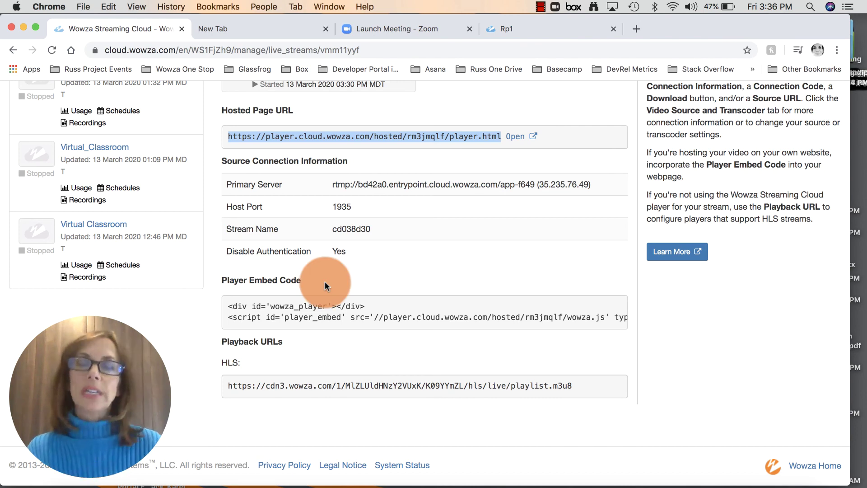